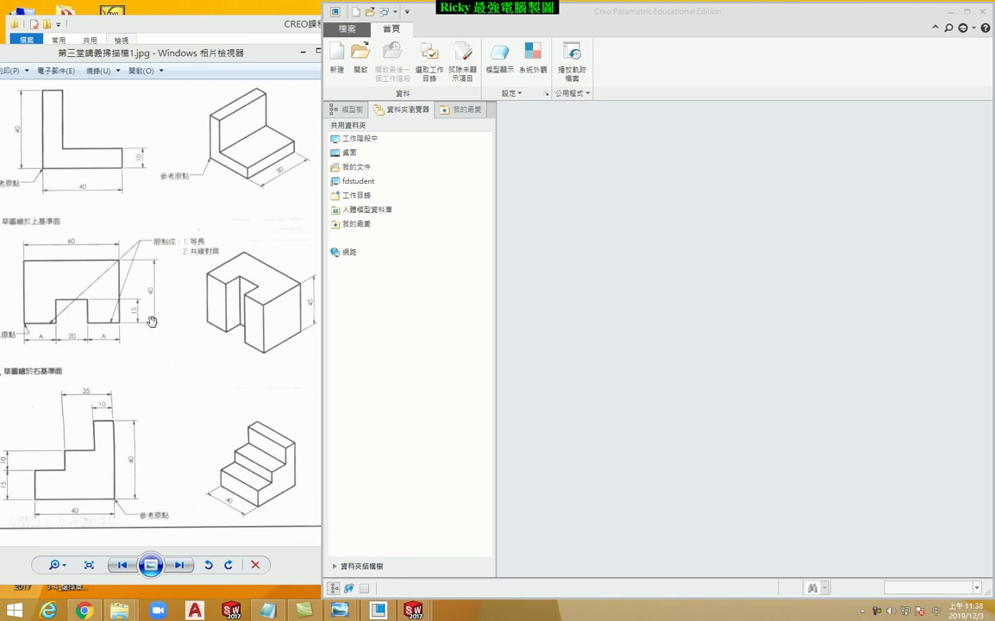
- Create a new solid part file named 1203-2
{"action": "left_click", "coordinate": [336, 62]}
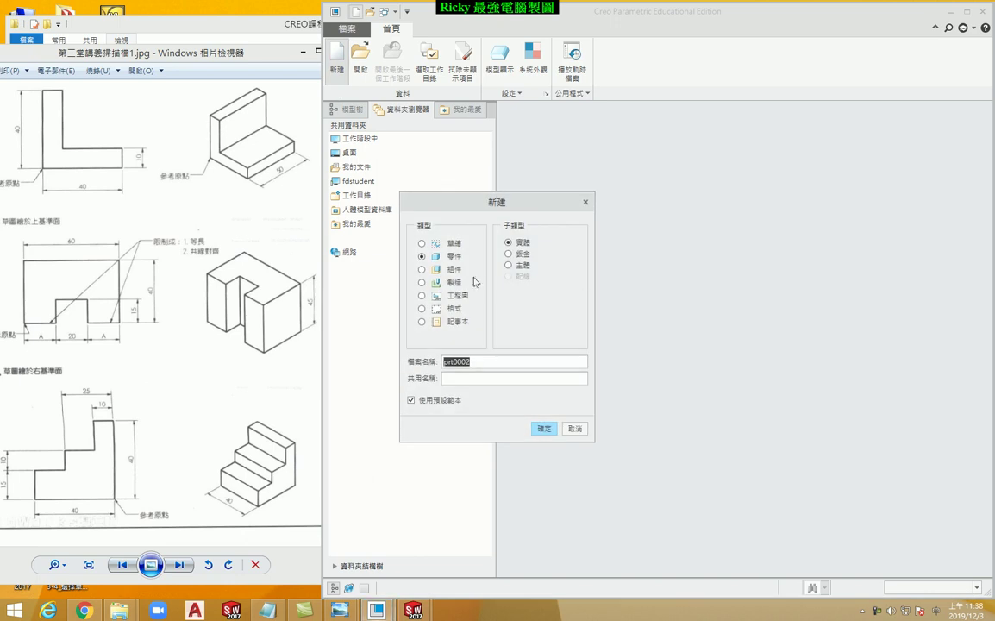
{"action": "type", "text": "1203-2"}
{"action": "key", "text": "Return"}
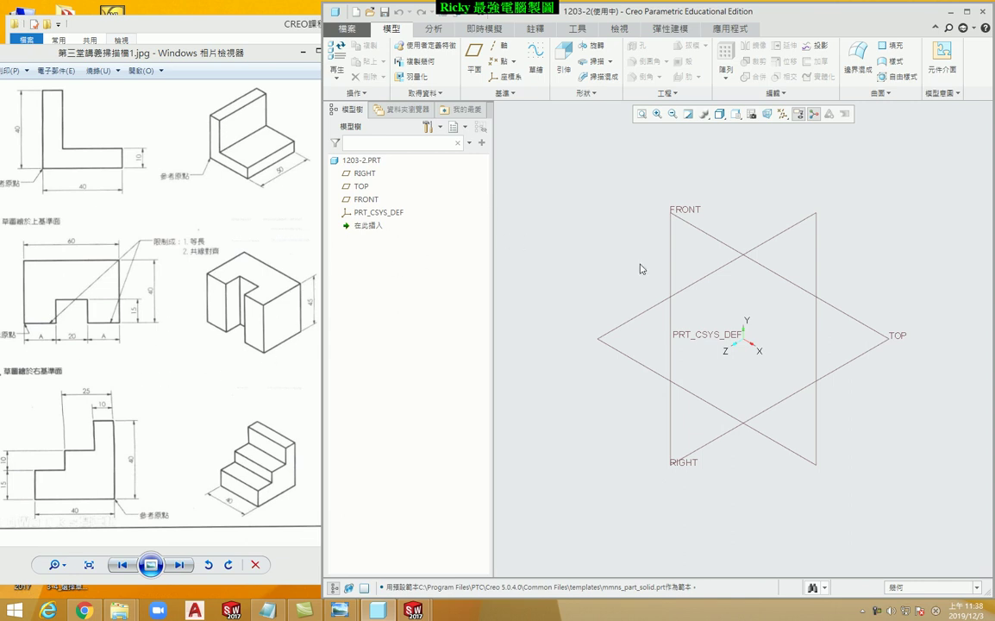
- Start Sketch 1 on the TOP datum plane, referenced to RIGHT, viewed flat
{"action": "left_click", "coordinate": [542, 73]}
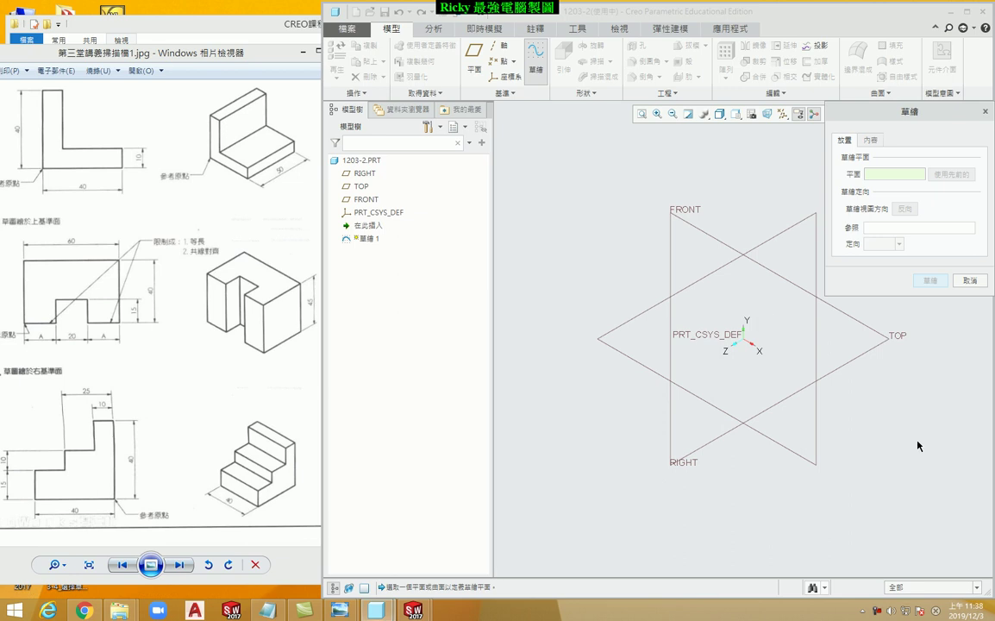
{"action": "mouse_move", "coordinate": [246, 163]}
{"action": "left_mouse_down"}
{"action": "mouse_move", "coordinate": [246, 261]}
{"action": "mouse_move", "coordinate": [258, 244]}
{"action": "left_mouse_up"}
{"action": "left_click_drag", "start_coordinate": [68, 282], "coordinate": [82, 276]}
{"action": "key", "text": "Escape"}
{"action": "left_click", "coordinate": [881, 352]}
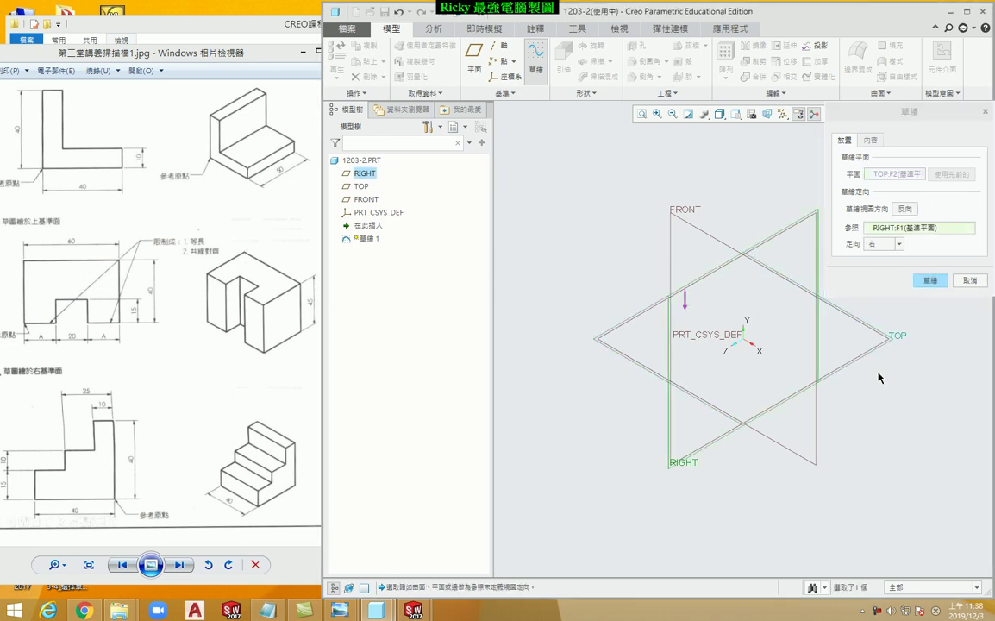
{"action": "left_click", "coordinate": [931, 281]}
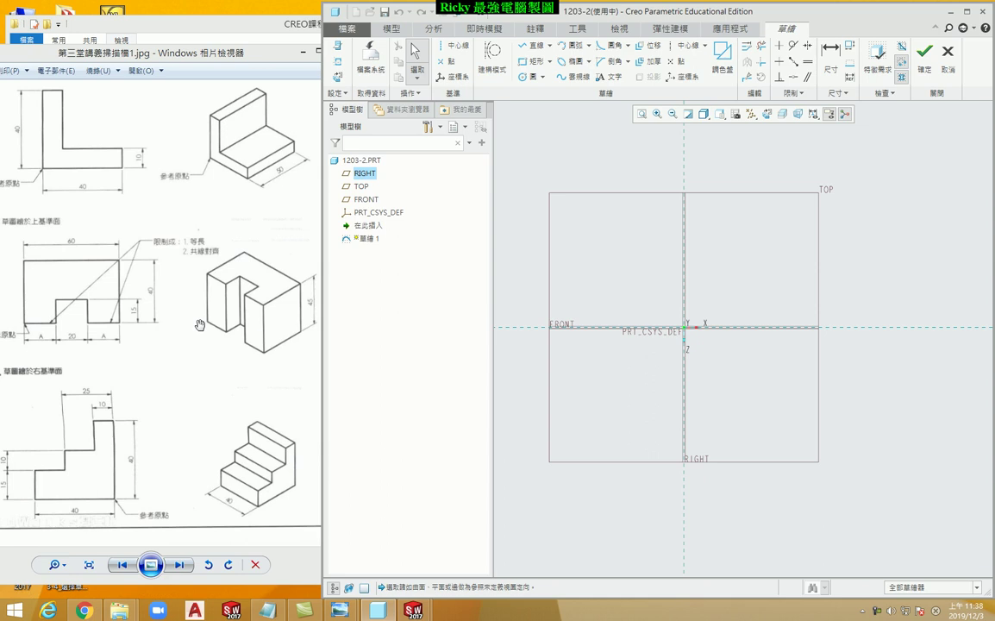
- Draw an outer rectangle from the origin and a notch rectangle on its bottom edge
{"action": "left_click", "coordinate": [527, 65]}
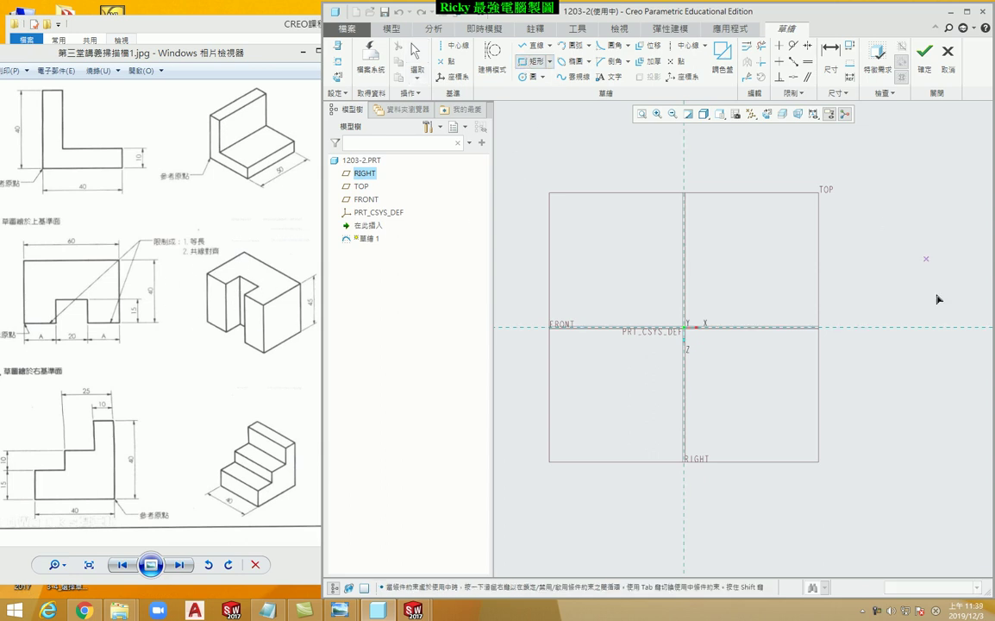
{"action": "left_click", "coordinate": [686, 330]}
{"action": "scroll", "coordinate": [821, 381], "scroll_direction": "up", "scroll_amount": 1}
{"action": "left_click", "coordinate": [698, 338]}
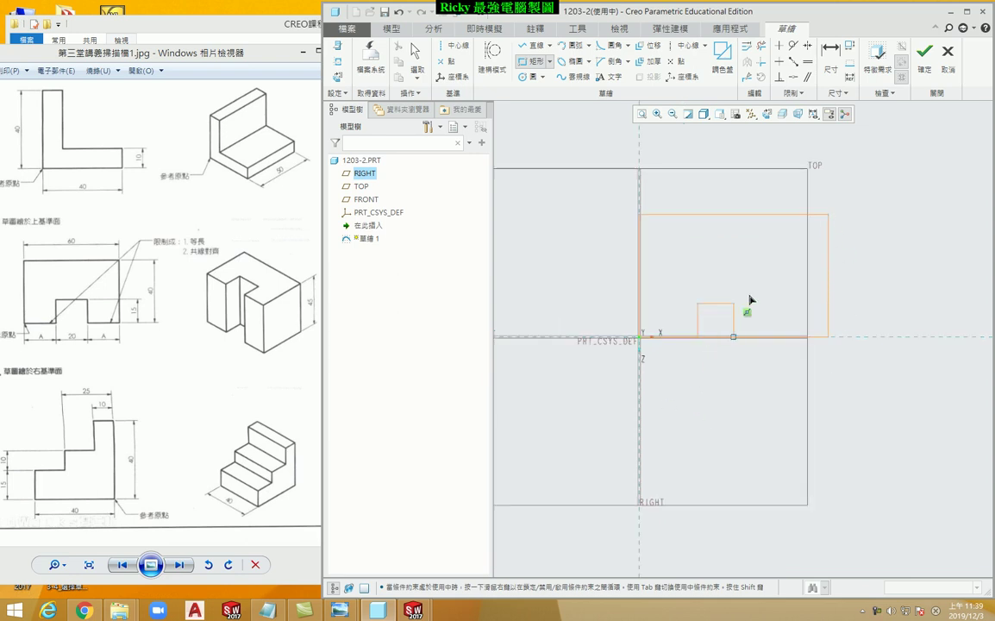
{"action": "left_click", "coordinate": [781, 279]}
- Trim away the bottom edge inside the notch to close the profile
{"action": "left_click", "coordinate": [763, 49]}
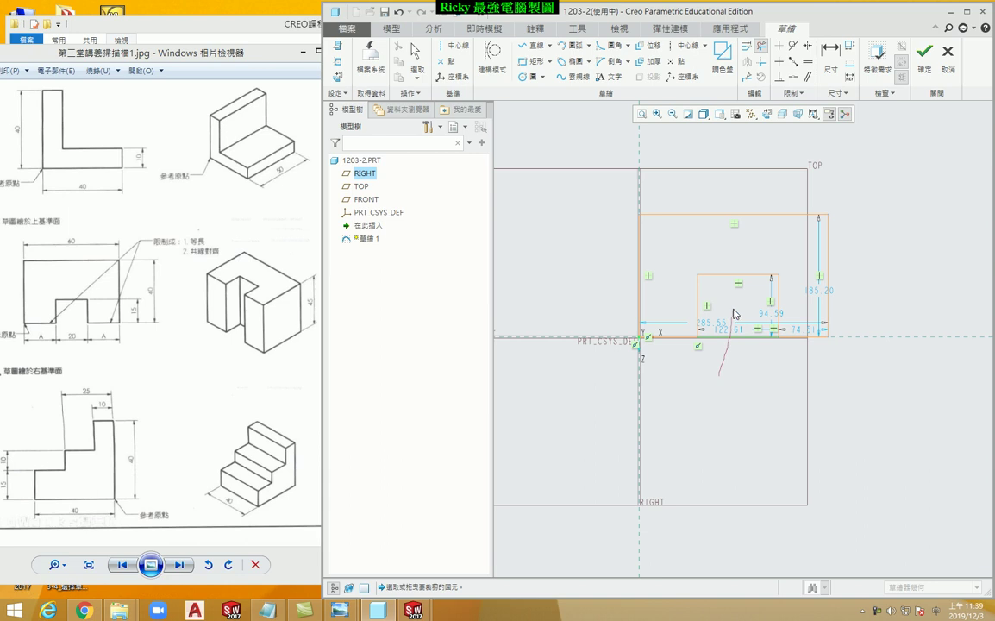
{"action": "left_click_drag", "start_coordinate": [722, 376], "coordinate": [738, 312]}
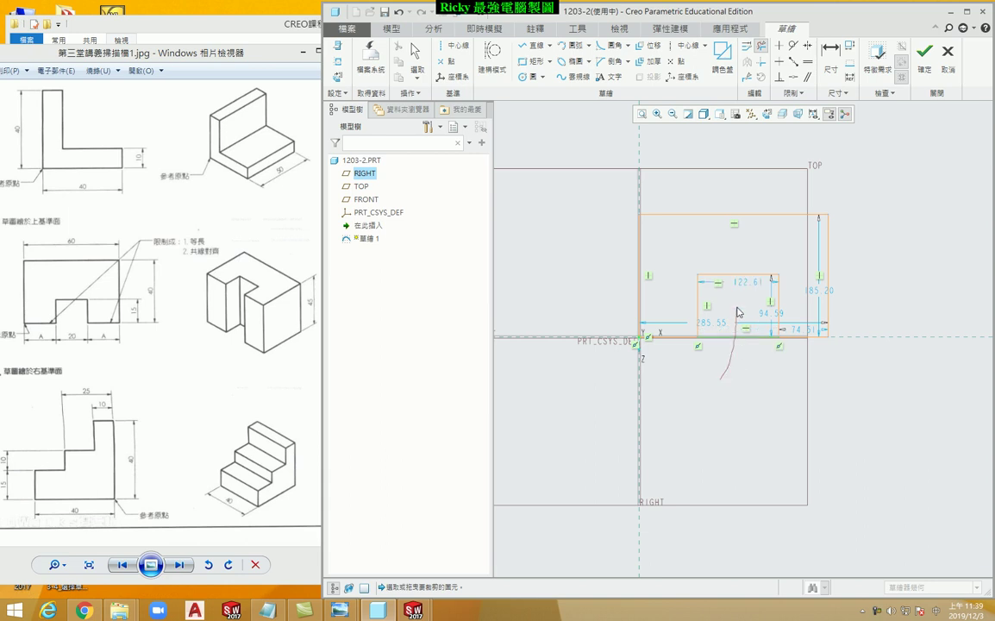
{"action": "middle_click", "coordinate": [867, 333]}
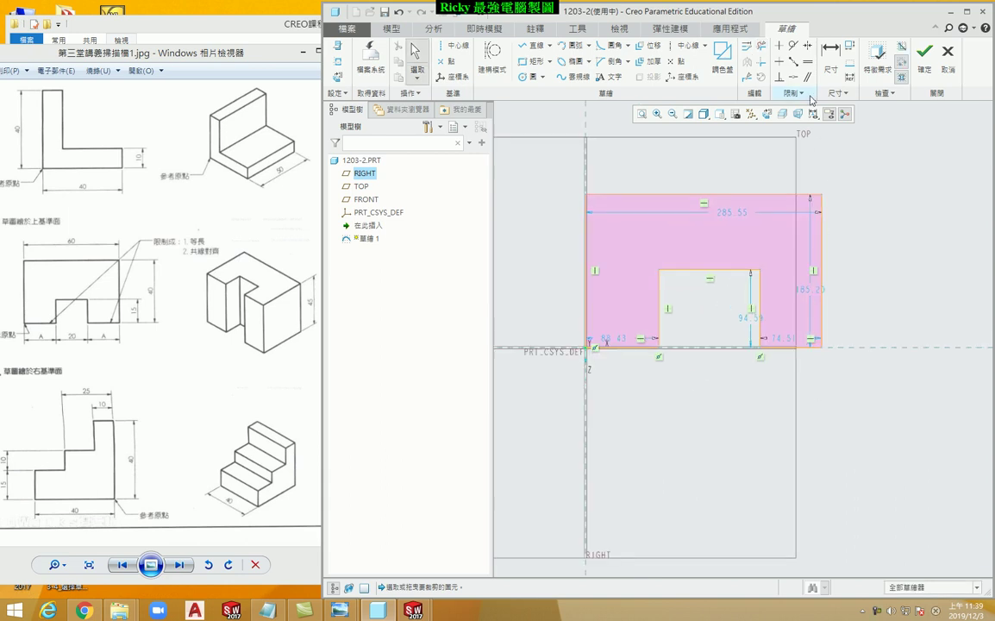
- Make the bottom-left and bottom-right ledges equal in length
{"action": "left_click", "coordinate": [808, 63]}
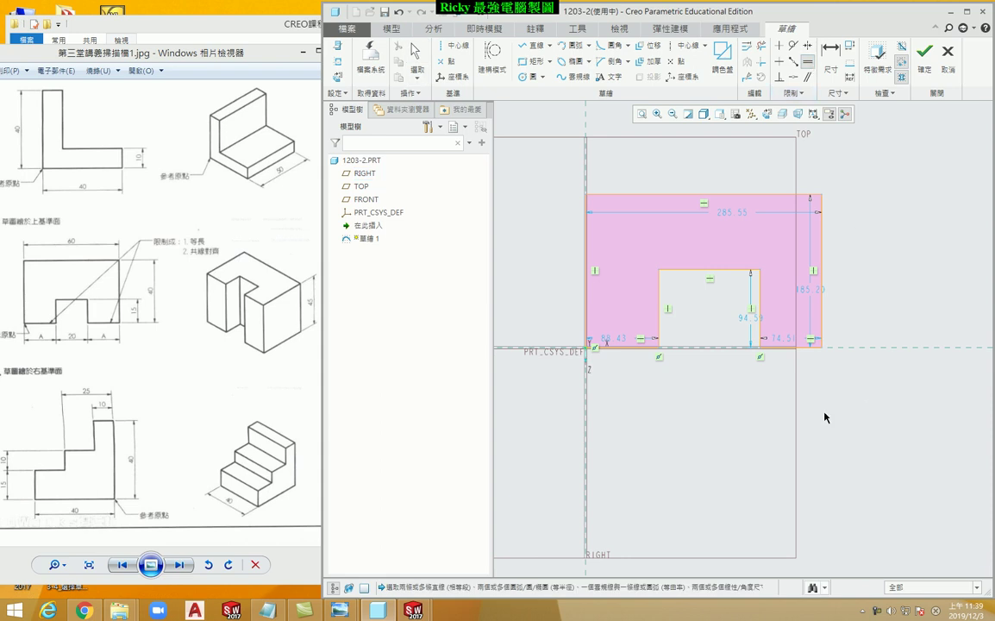
{"action": "left_click", "coordinate": [786, 349]}
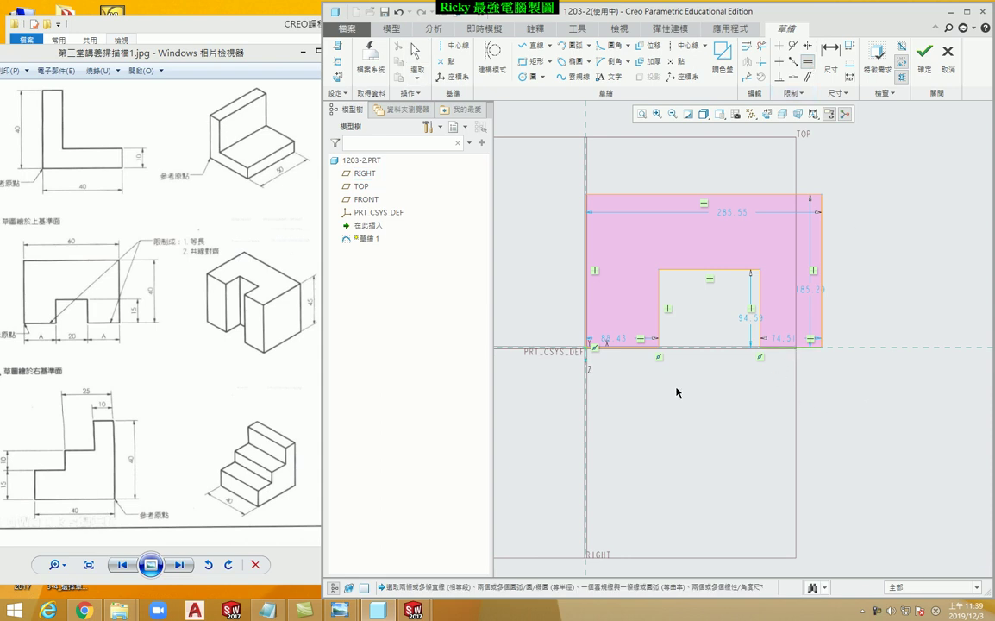
{"action": "left_click", "coordinate": [632, 349]}
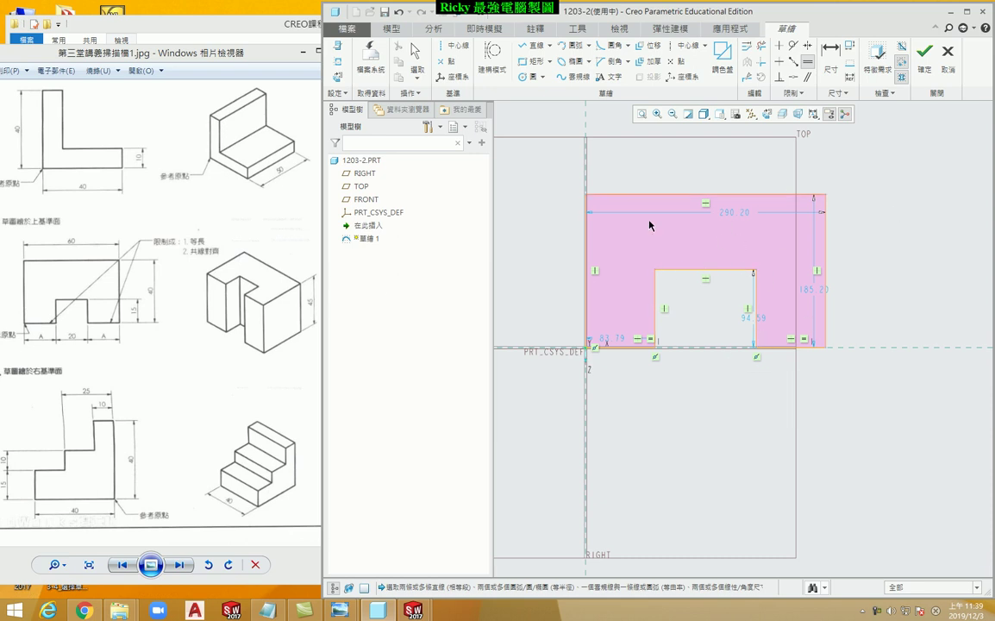
- Dimension the overall width and height, the notch width, and the notch depth
{"action": "left_click", "coordinate": [833, 52]}
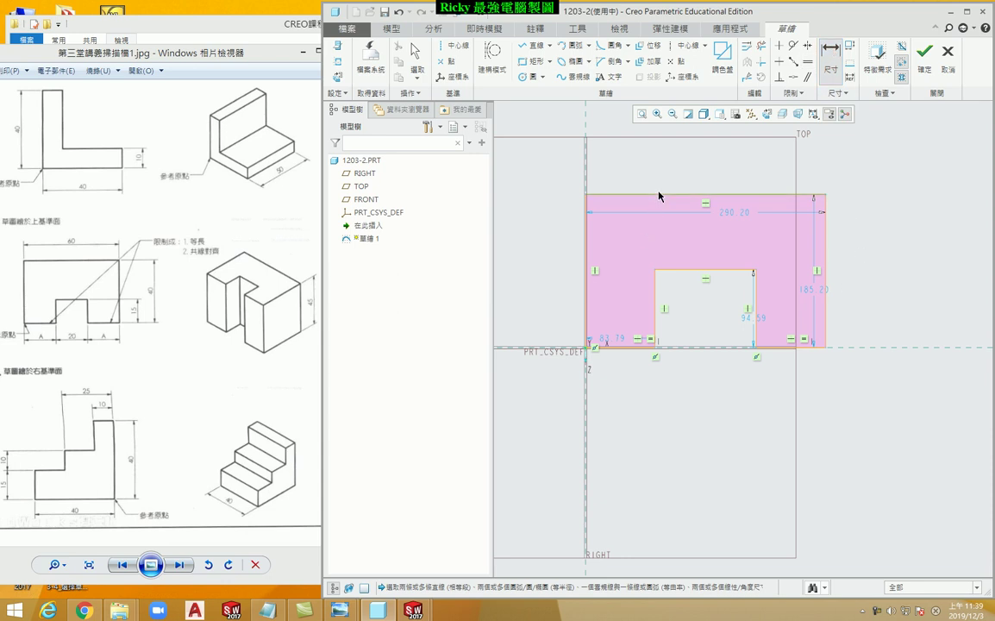
{"action": "middle_click", "coordinate": [669, 164]}
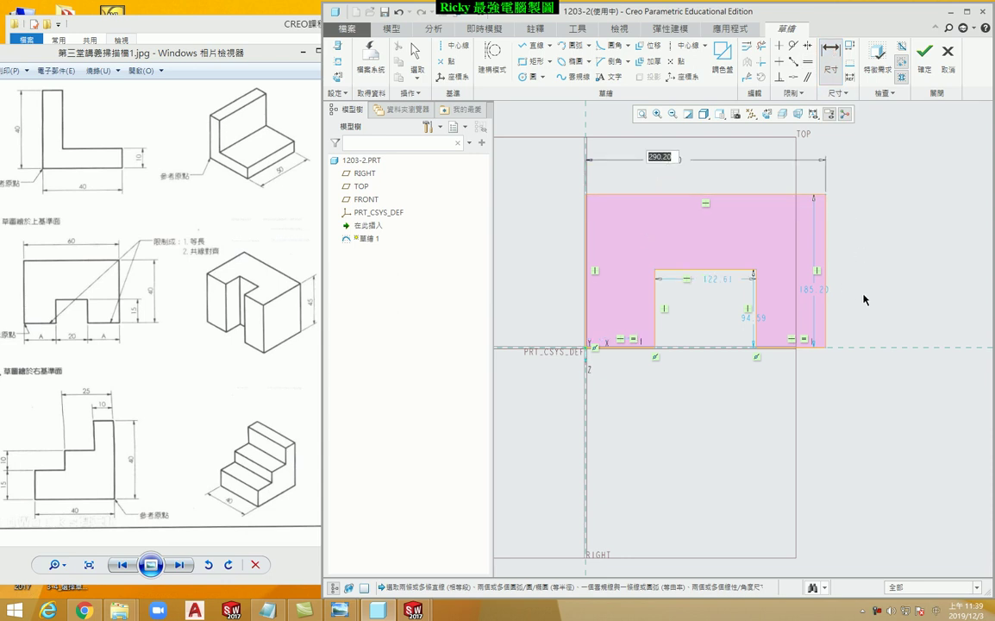
{"action": "key", "text": "Return"}
{"action": "middle_click", "coordinate": [888, 254]}
{"action": "left_click", "coordinate": [705, 271]}
{"action": "middle_click", "coordinate": [705, 242]}
{"action": "left_click", "coordinate": [755, 298]}
{"action": "middle_click", "coordinate": [841, 293]}
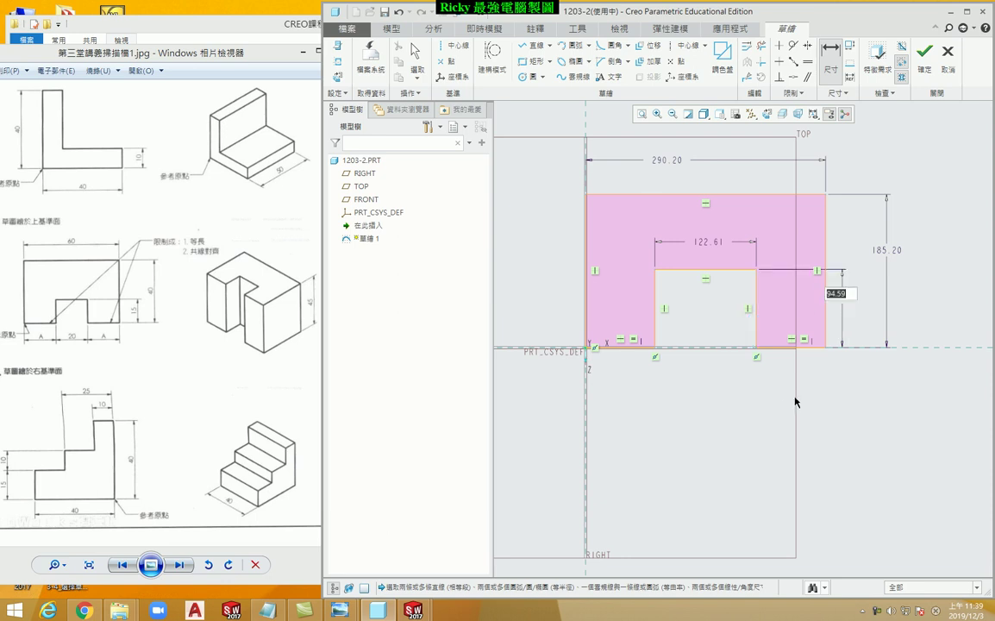
{"action": "middle_click", "coordinate": [744, 377]}
{"action": "scroll", "coordinate": [682, 380], "scroll_direction": "down", "scroll_amount": 2}
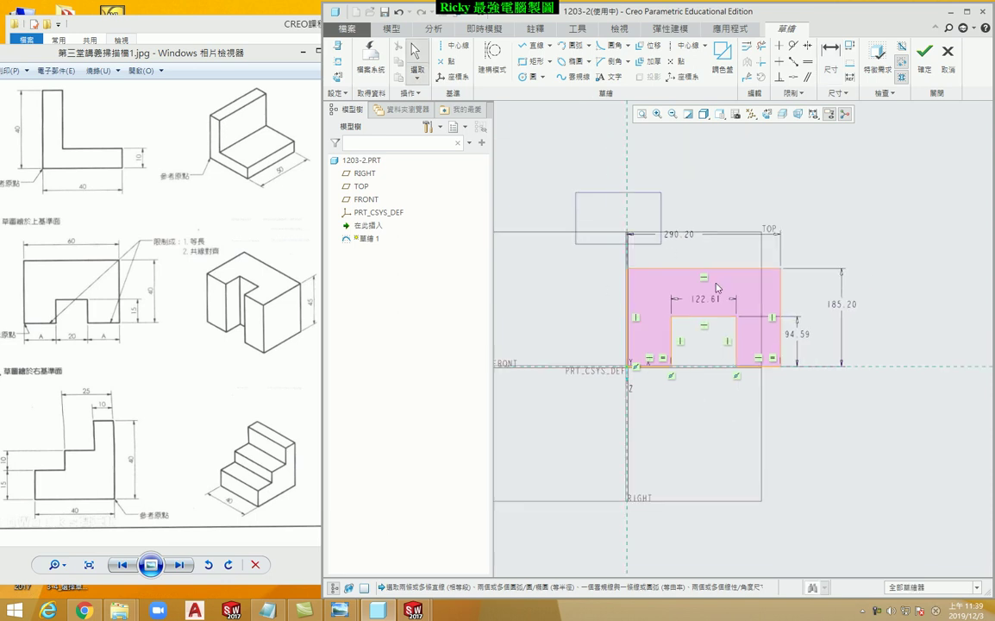
- Modify the dimensions to width 60, height 40, notch width 20, notch depth 15
{"action": "right_click", "coordinate": [807, 405]}
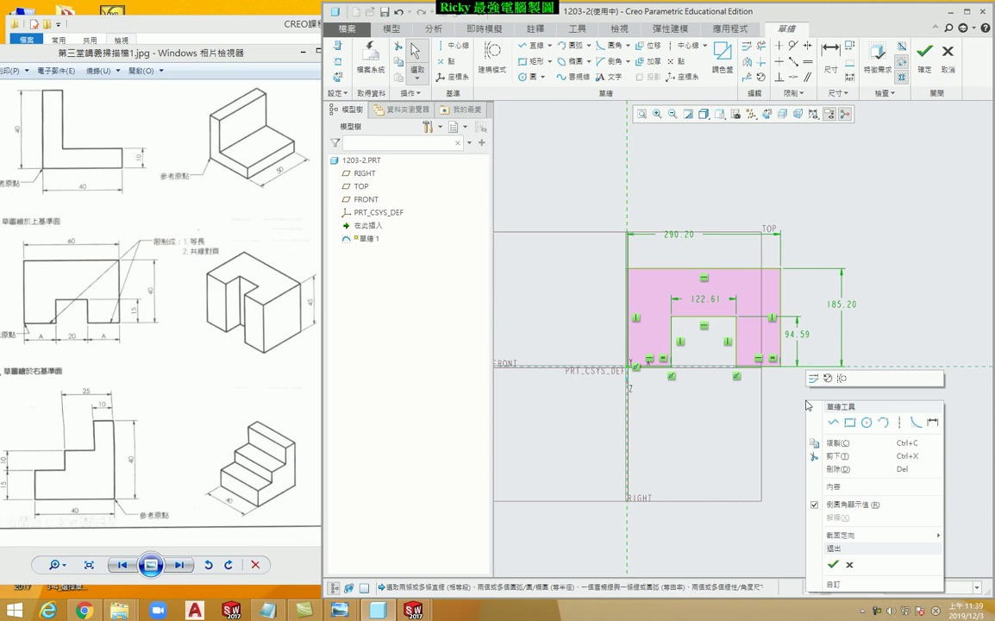
{"action": "left_click", "coordinate": [817, 379]}
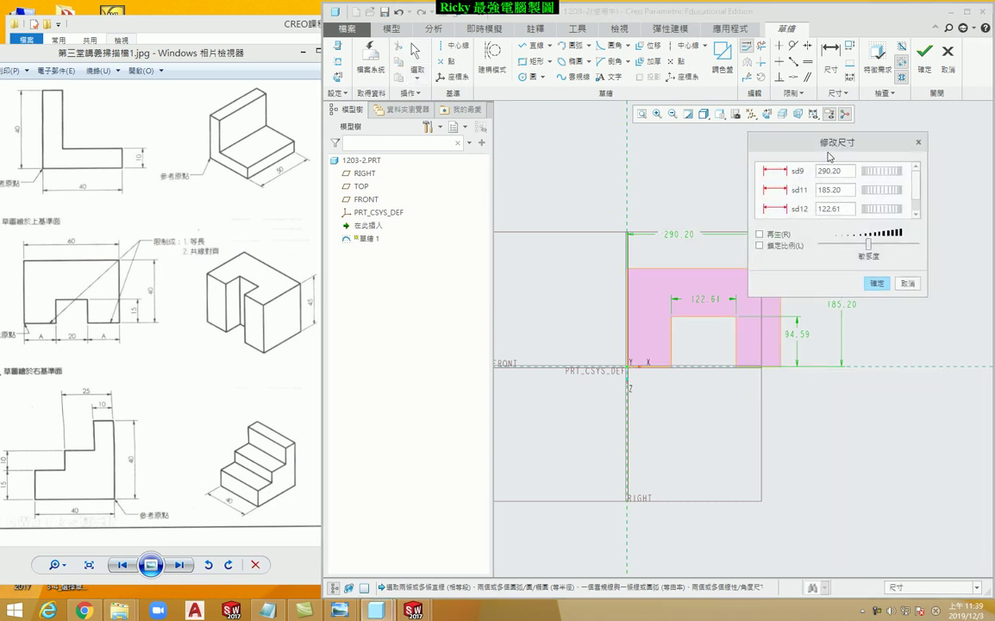
{"action": "left_click_drag", "start_coordinate": [759, 143], "coordinate": [404, 169]}
{"action": "double_click", "coordinate": [483, 197]}
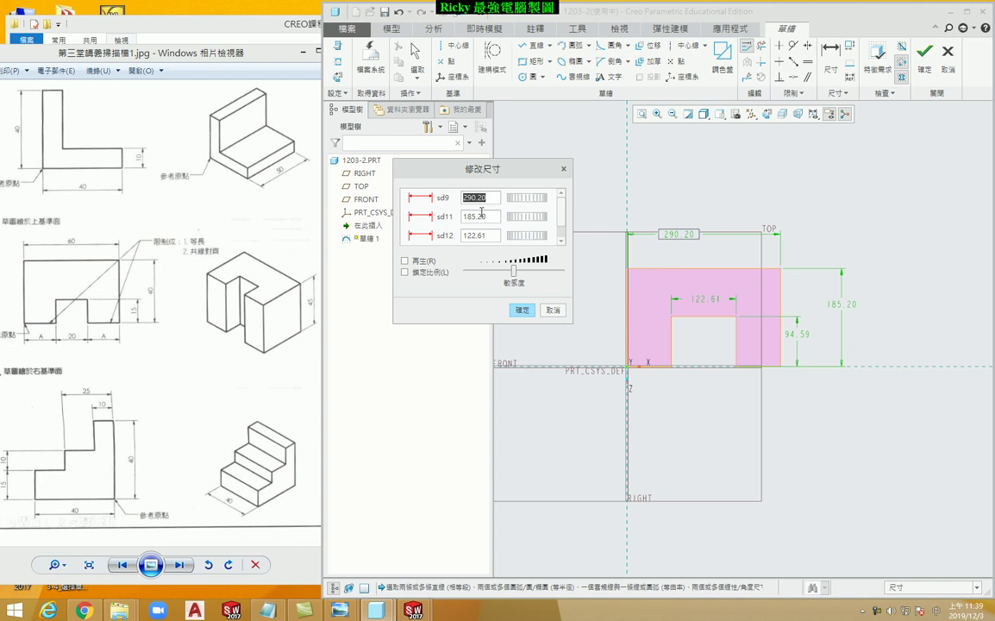
{"action": "type", "text": "60"}
{"action": "double_click", "coordinate": [481, 216]}
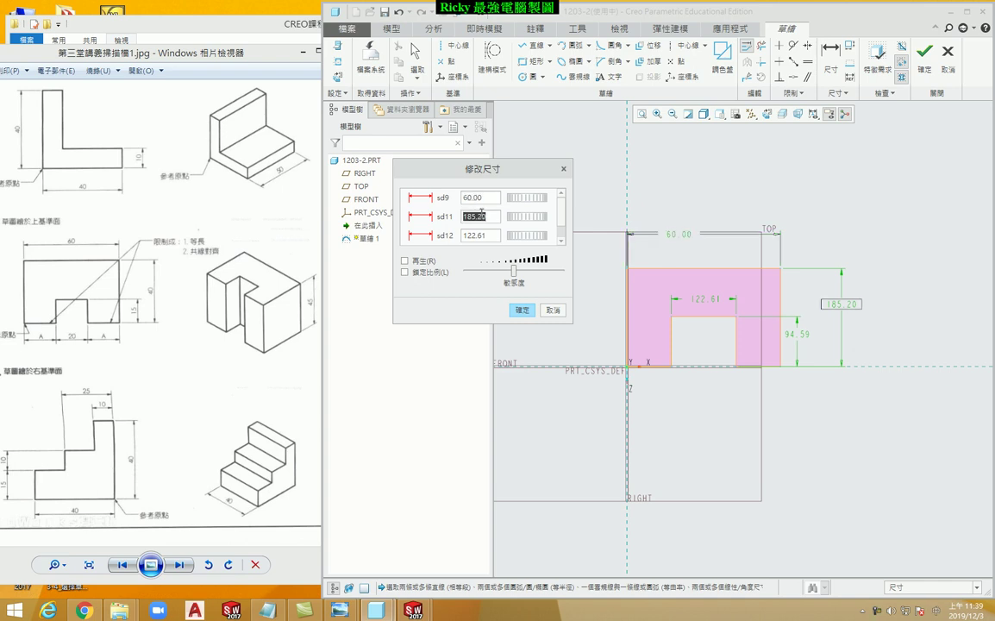
{"action": "type", "text": "40"}
{"action": "key", "text": "Return"}
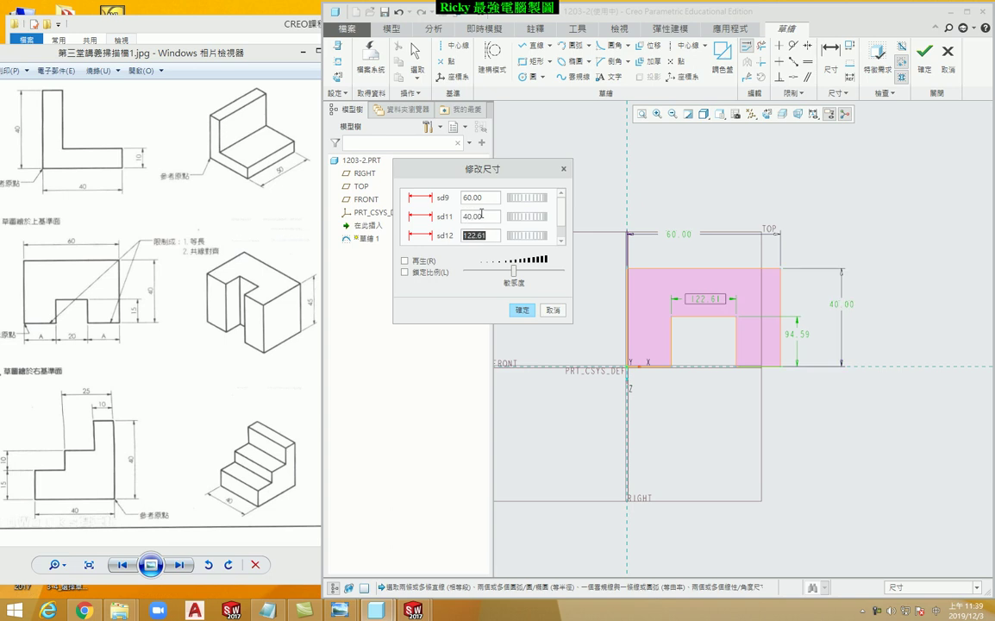
{"action": "type", "text": "20"}
{"action": "key", "text": "Return"}
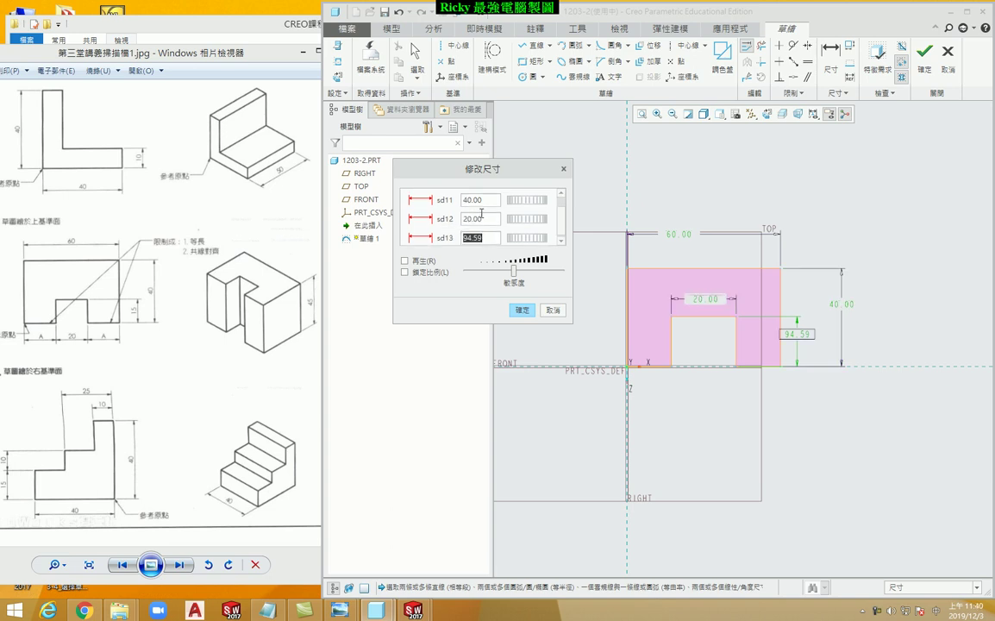
{"action": "type", "text": "15"}
{"action": "key", "text": "Return"}
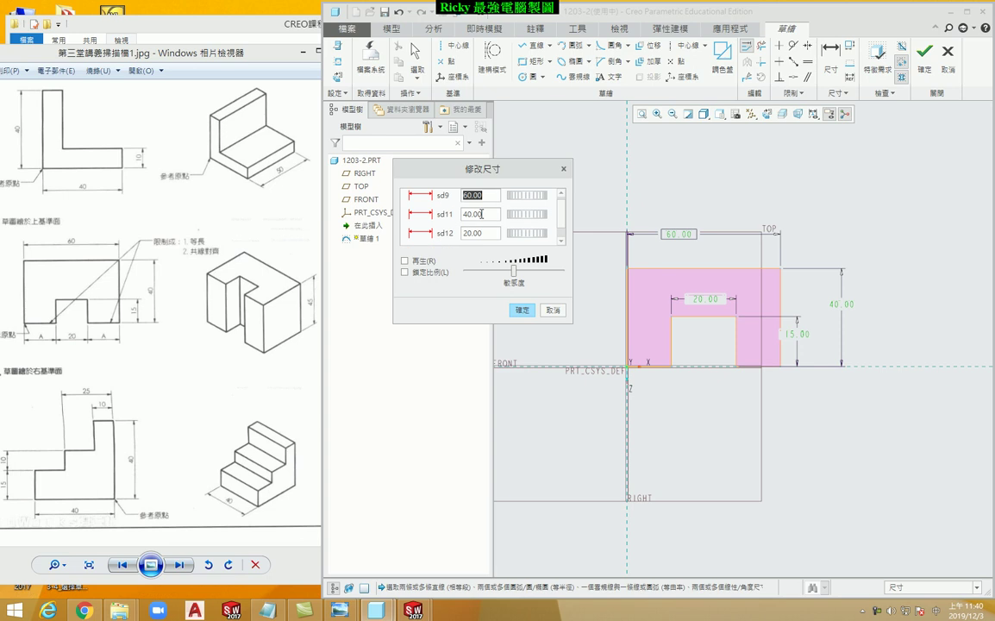
{"action": "left_click", "coordinate": [521, 311]}
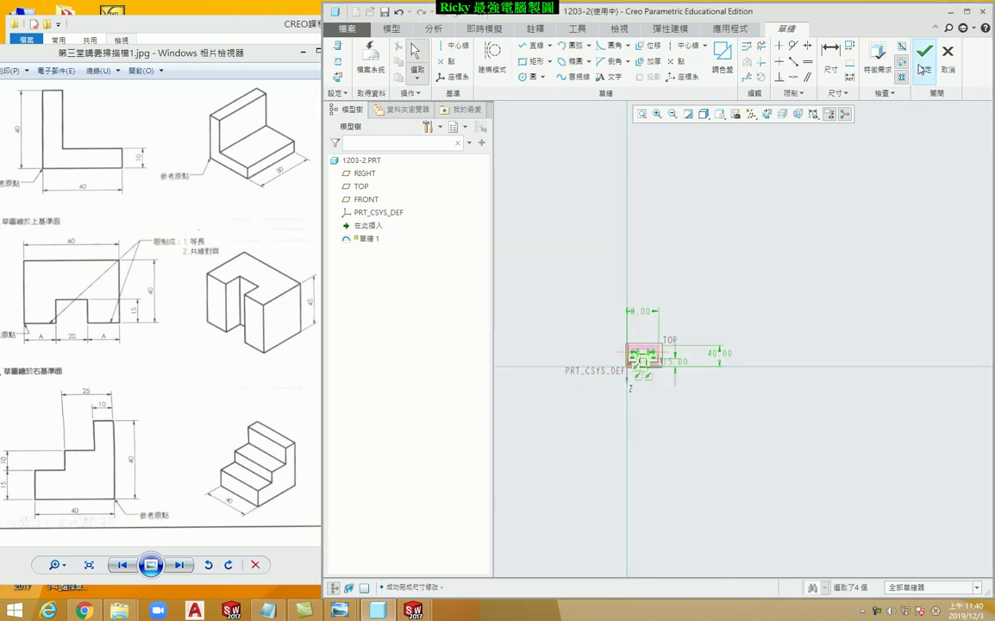
- Finish the notched-profile sketch and orbit to view it in 3-D
{"action": "left_click", "coordinate": [921, 69]}
{"action": "scroll", "coordinate": [638, 353], "scroll_direction": "down", "scroll_amount": 3}
{"action": "scroll", "coordinate": [640, 379], "scroll_direction": "down", "scroll_amount": 1}
{"action": "mouse_move", "coordinate": [640, 379]}
{"action": "middle_mouse_down"}
{"action": "mouse_move", "coordinate": [615, 279]}
{"action": "mouse_move", "coordinate": [601, 290]}
{"action": "mouse_move", "coordinate": [604, 329]}
{"action": "mouse_move", "coordinate": [582, 355]}
{"action": "mouse_move", "coordinate": [528, 339]}
{"action": "middle_mouse_up"}
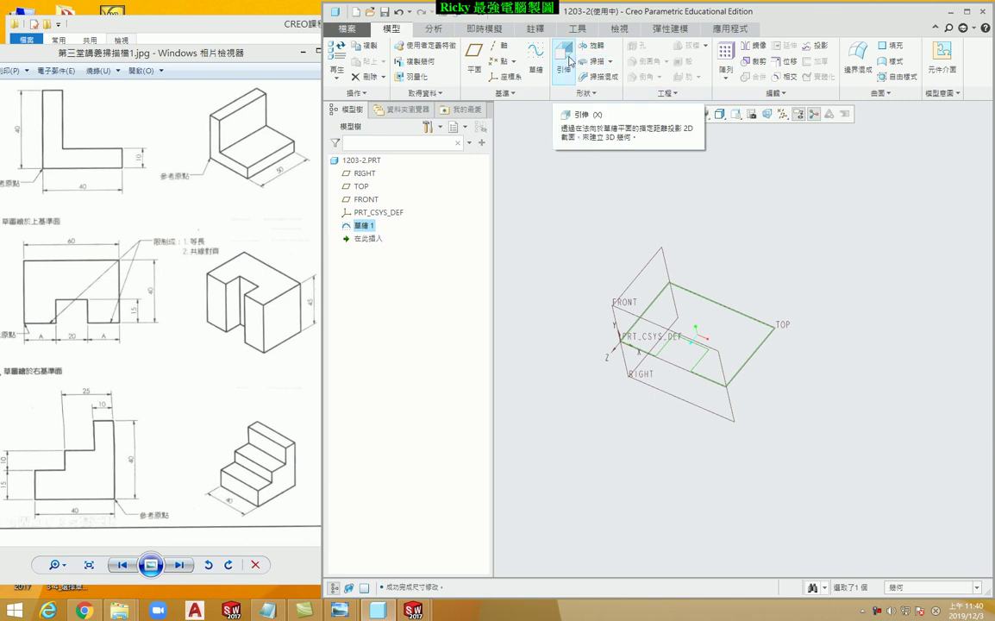
- Start an extrude using Sketch 1 as the section, previewing 21.94 deep, then cancel it
{"action": "left_click", "coordinate": [568, 62]}
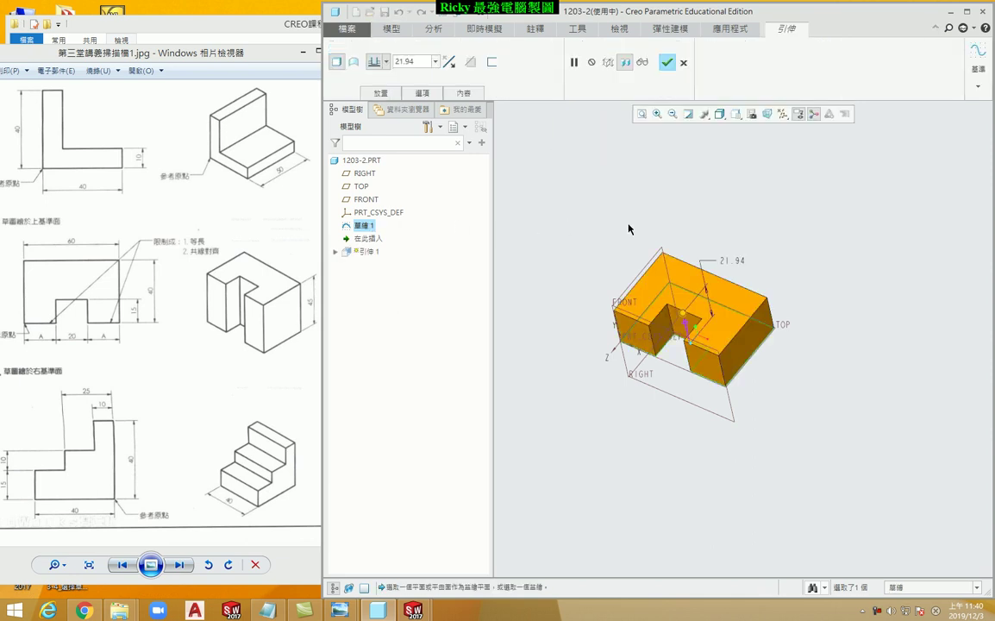
{"action": "key", "text": "Escape"}
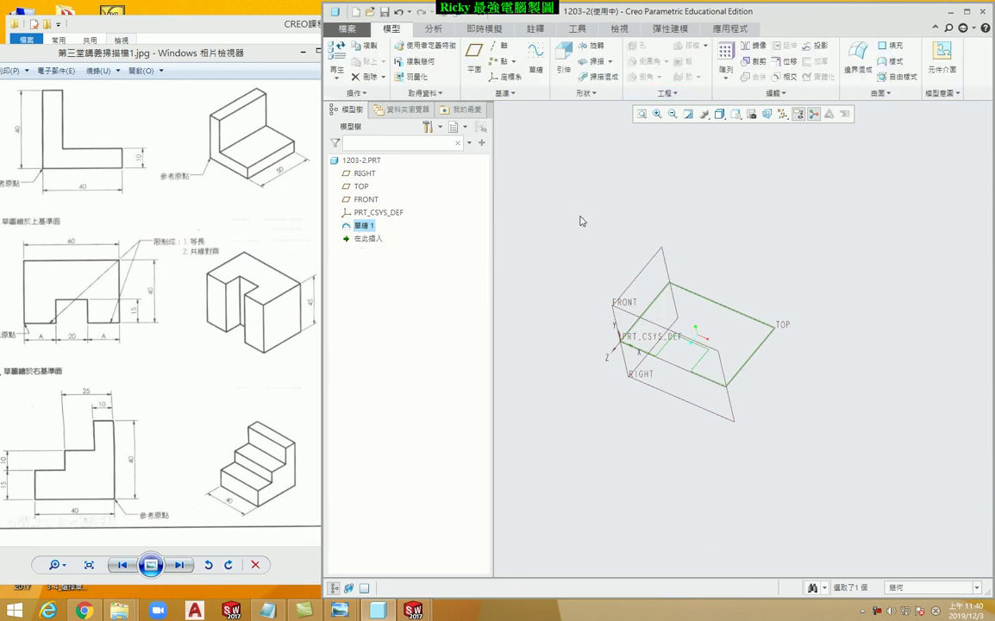
{"action": "left_click", "coordinate": [567, 304]}
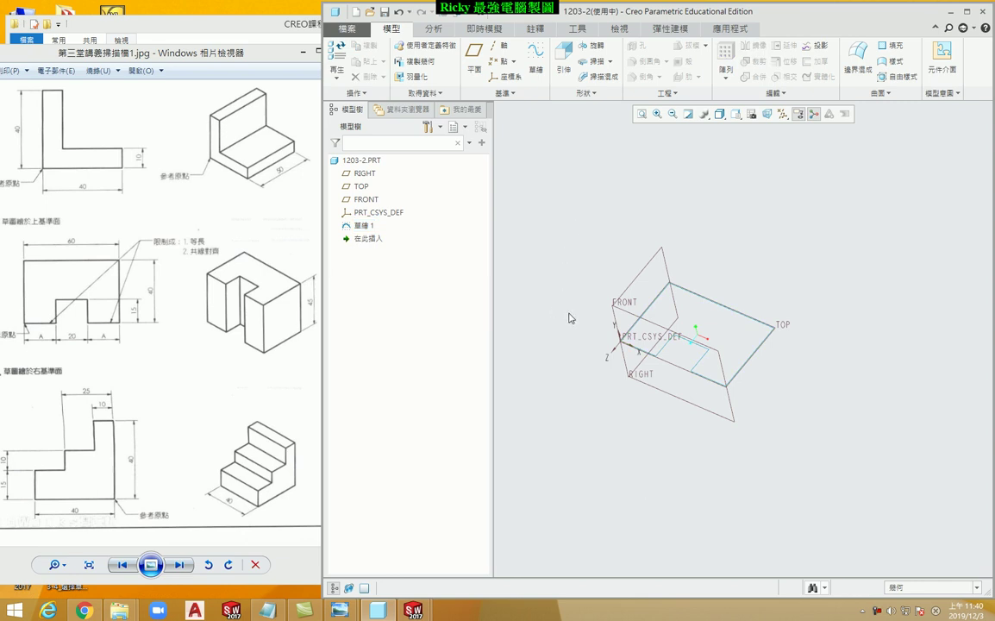
{"action": "left_click", "coordinate": [564, 62]}
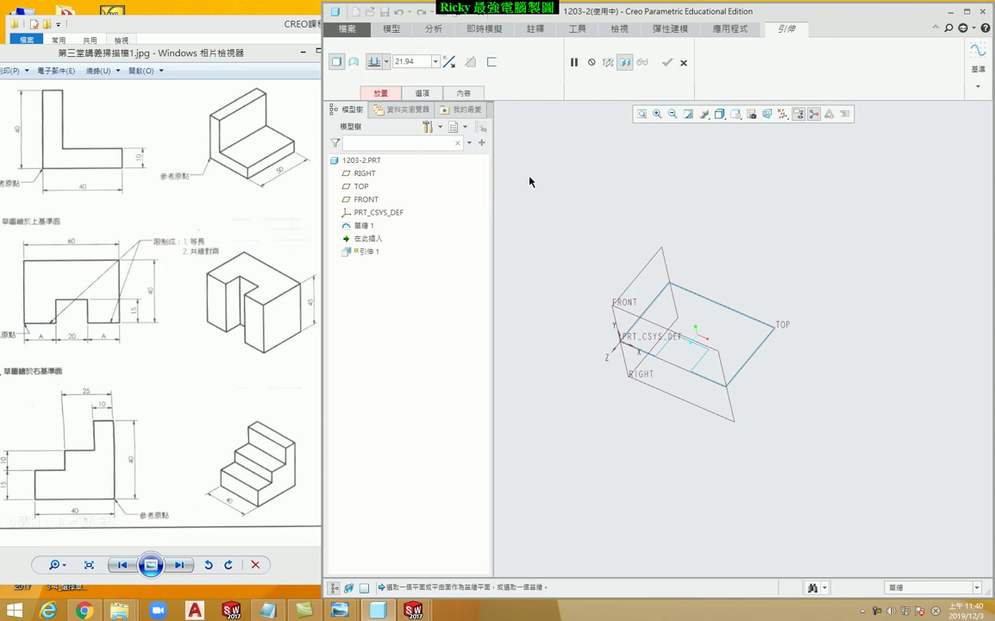
{"action": "left_click", "coordinate": [387, 95]}
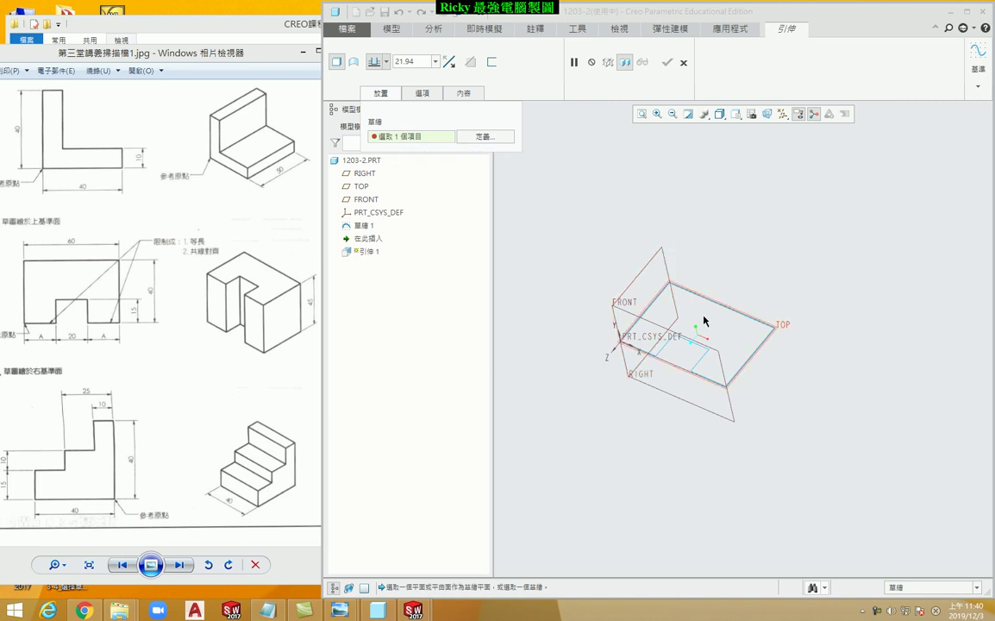
{"action": "left_click", "coordinate": [671, 345]}
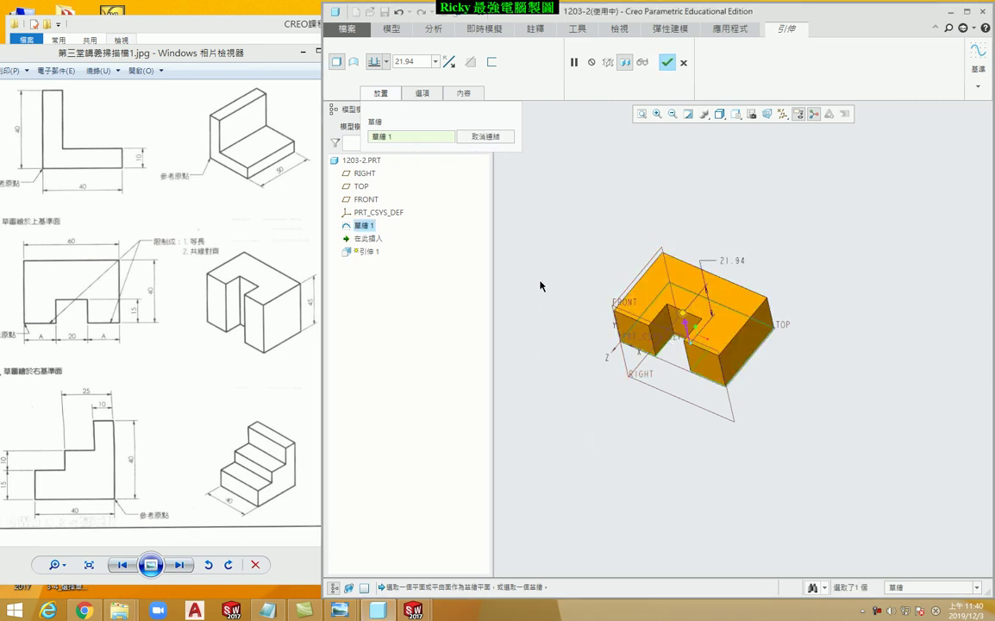
{"action": "left_click", "coordinate": [683, 62]}
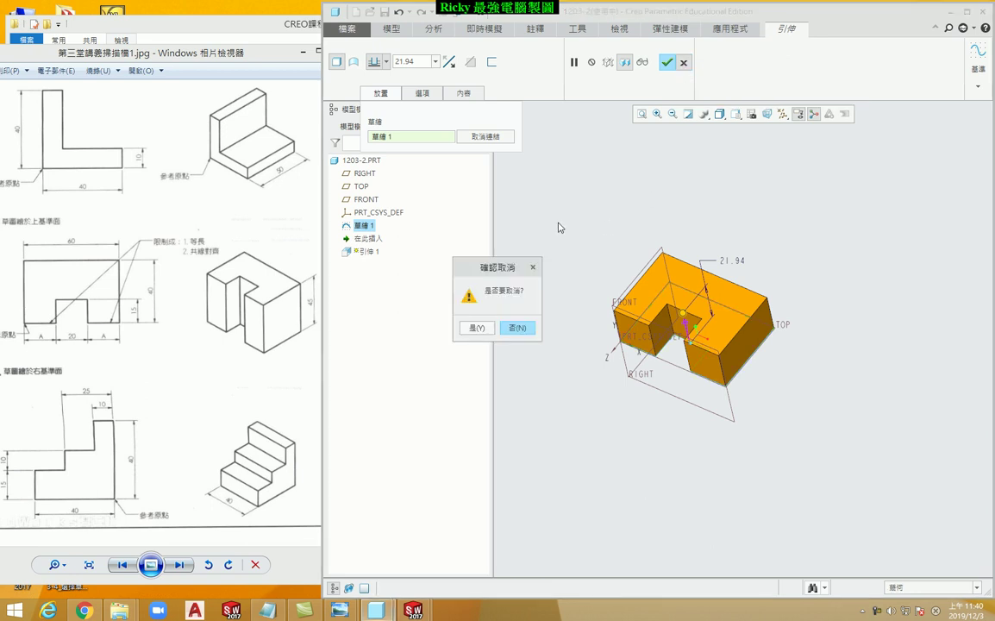
- Discard the extrude, then preview and abandon another extrusion of Sketch 1
{"action": "left_click", "coordinate": [476, 327]}
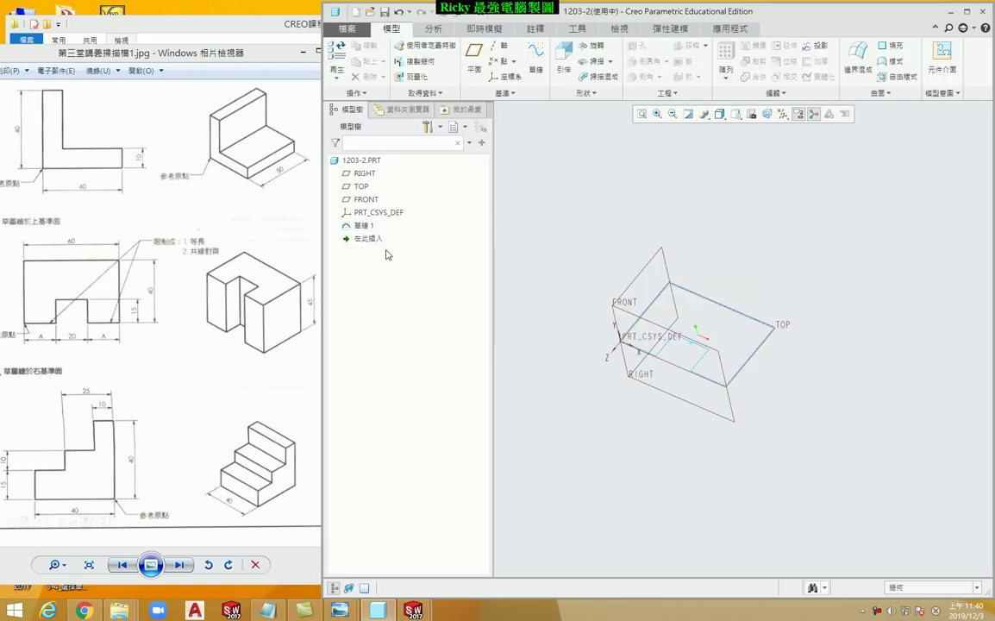
{"action": "left_click", "coordinate": [363, 226]}
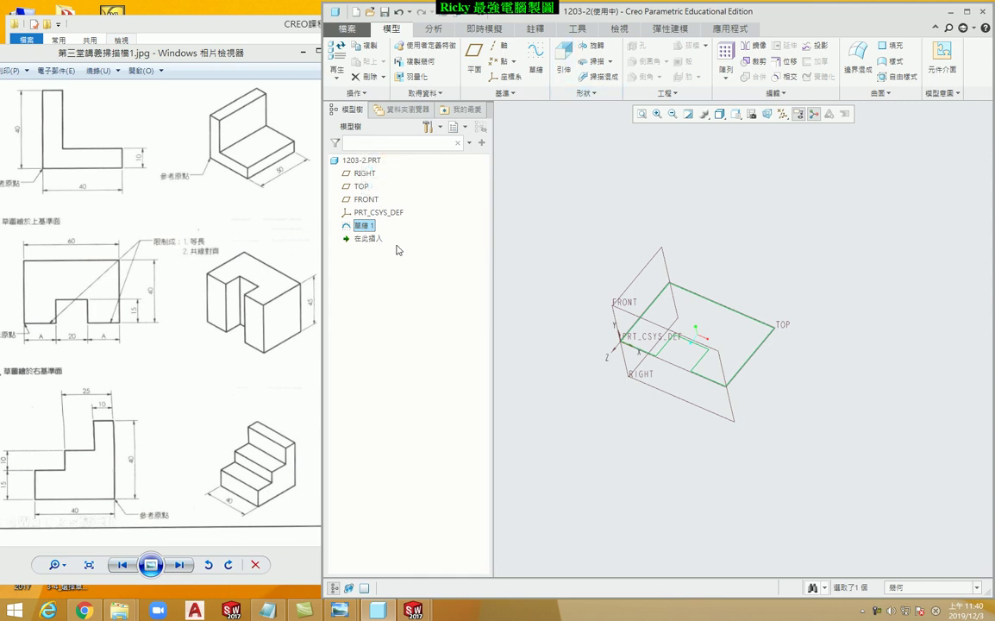
{"action": "left_click", "coordinate": [563, 59]}
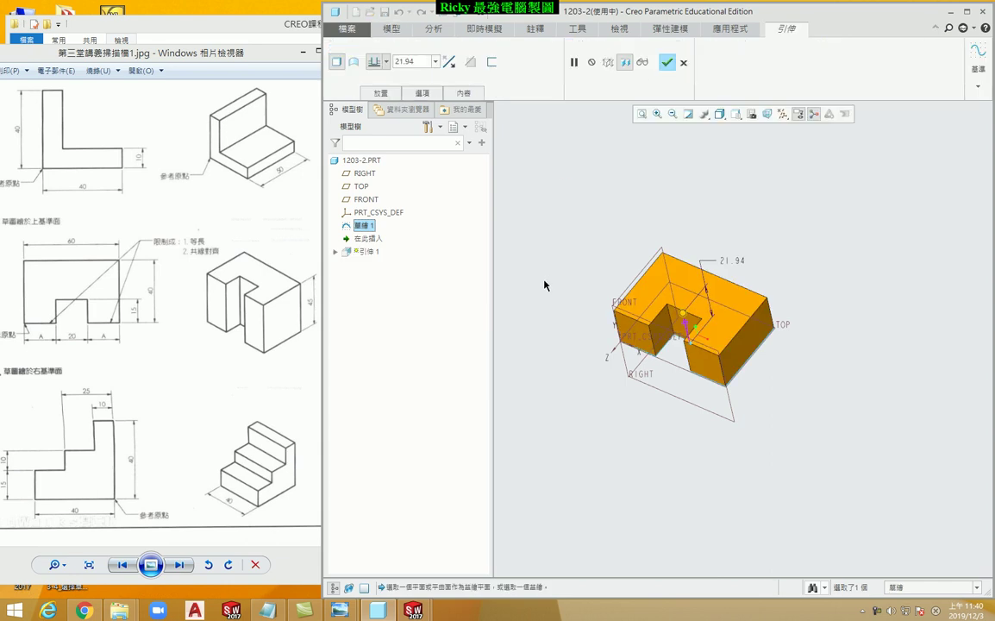
{"action": "left_click", "coordinate": [685, 64]}
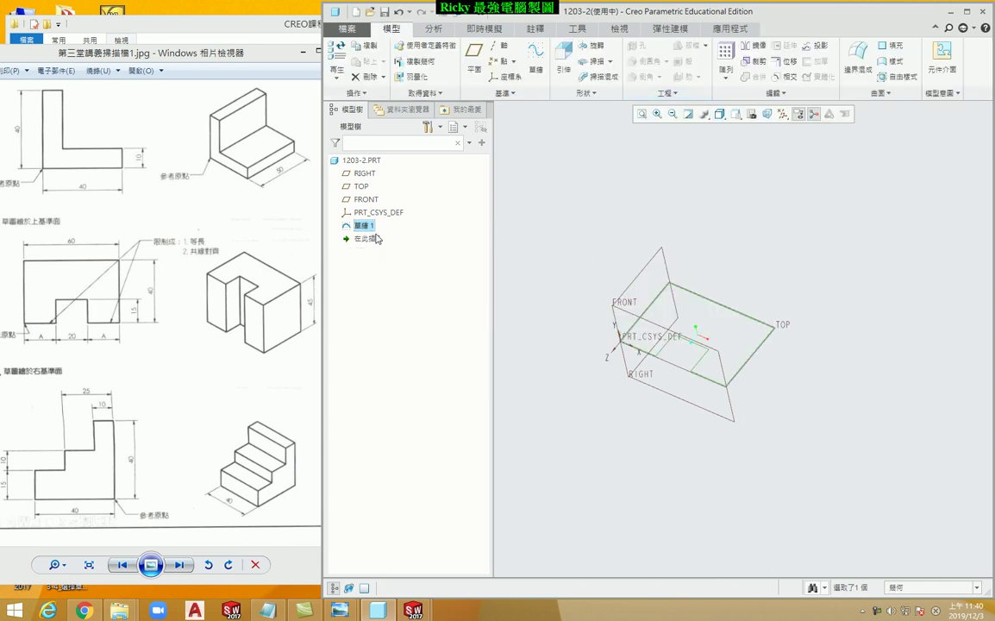
{"action": "left_click", "coordinate": [567, 218]}
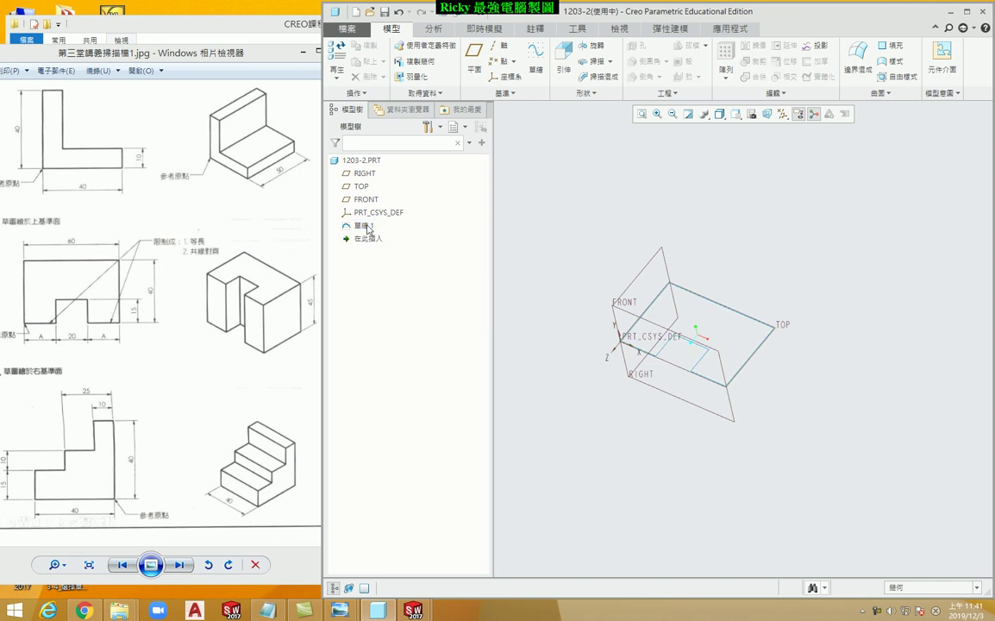
- Retry until a fresh Extrude 1 previews Sketch 1 as a 21.94-deep notched solid
{"action": "left_click", "coordinate": [566, 71]}
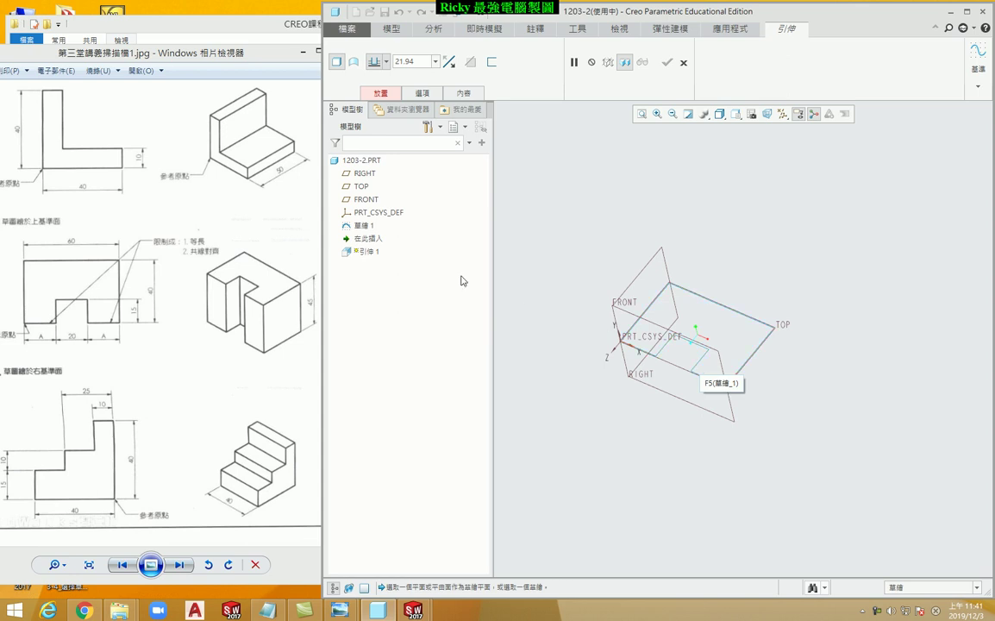
{"action": "left_click", "coordinate": [365, 226]}
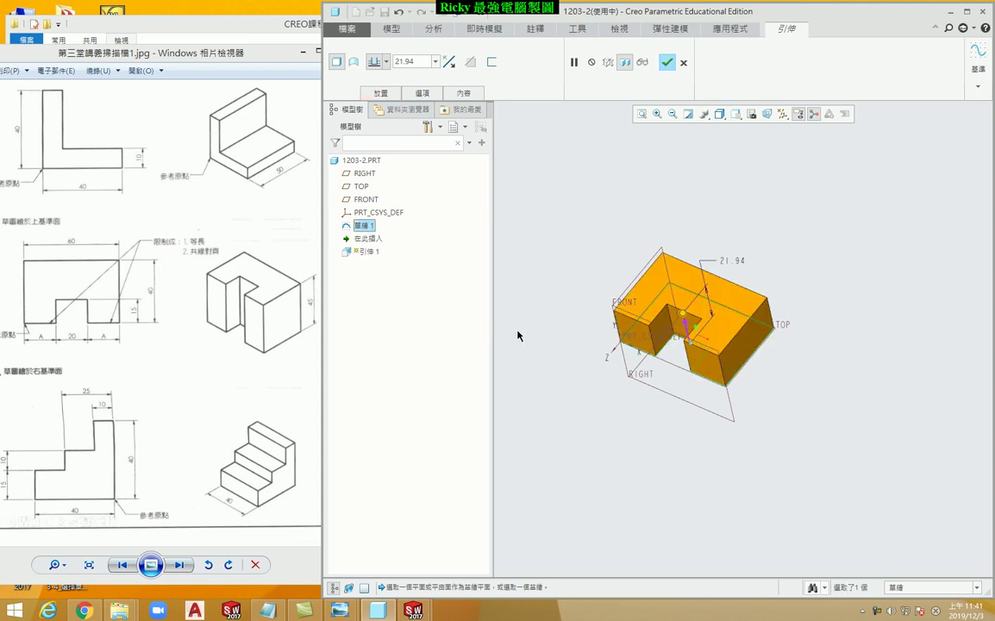
{"action": "left_click", "coordinate": [684, 62]}
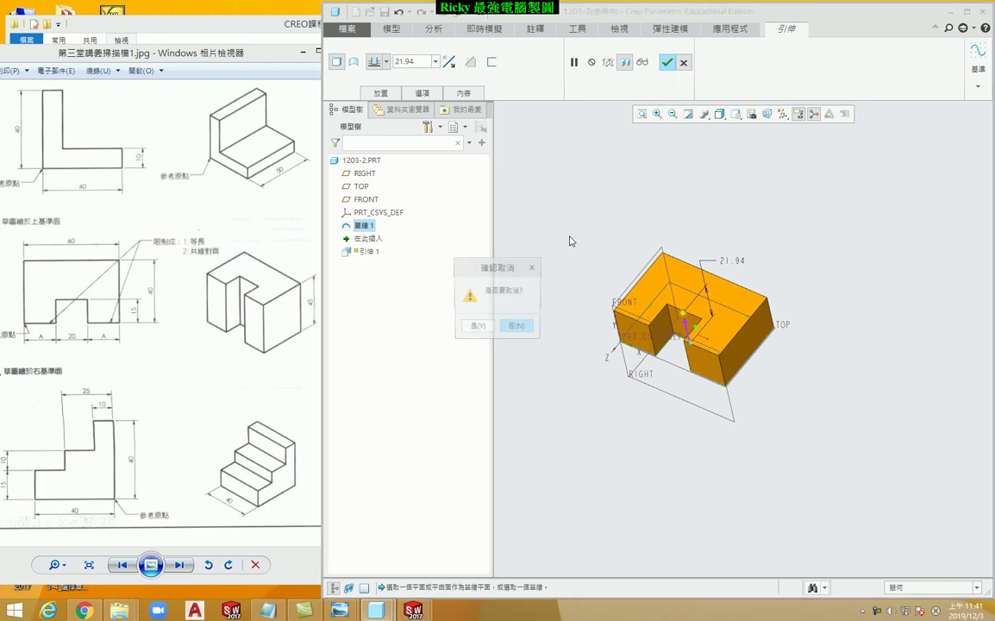
{"action": "left_click", "coordinate": [472, 326]}
{"action": "left_click", "coordinate": [554, 263]}
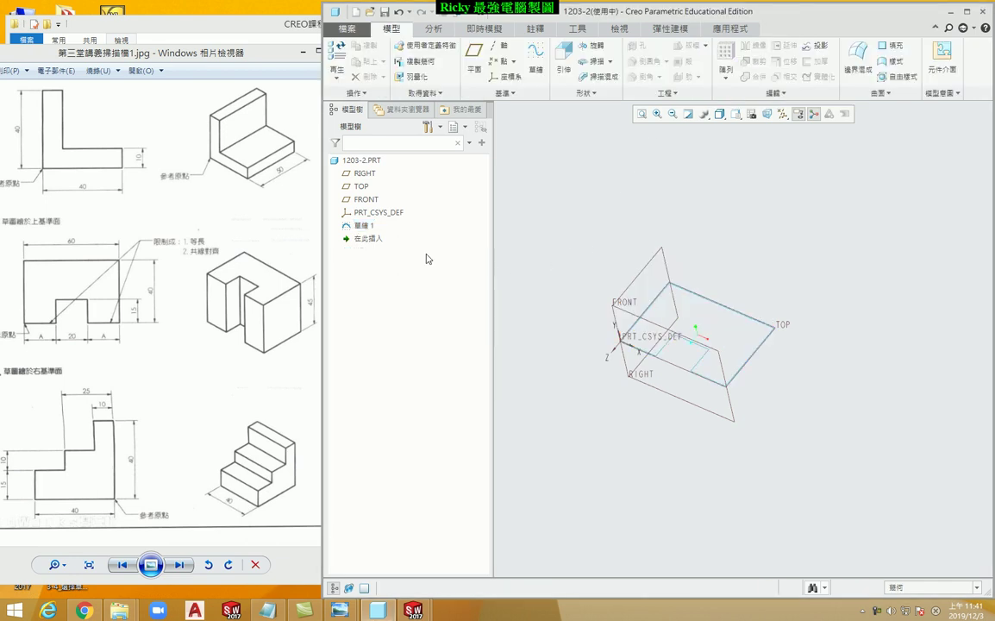
{"action": "left_click", "coordinate": [363, 227]}
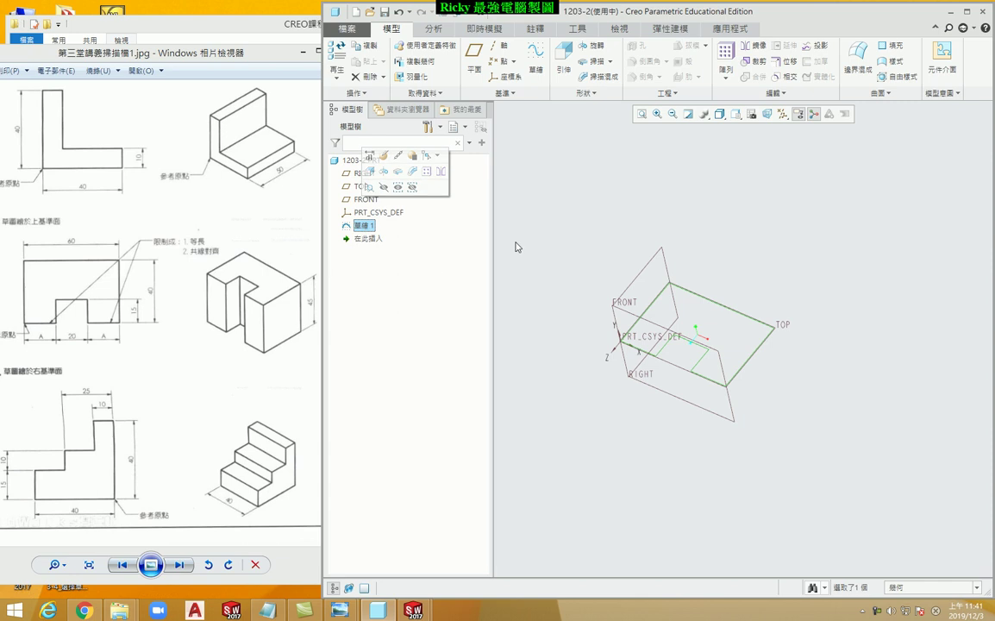
{"action": "left_click", "coordinate": [566, 59]}
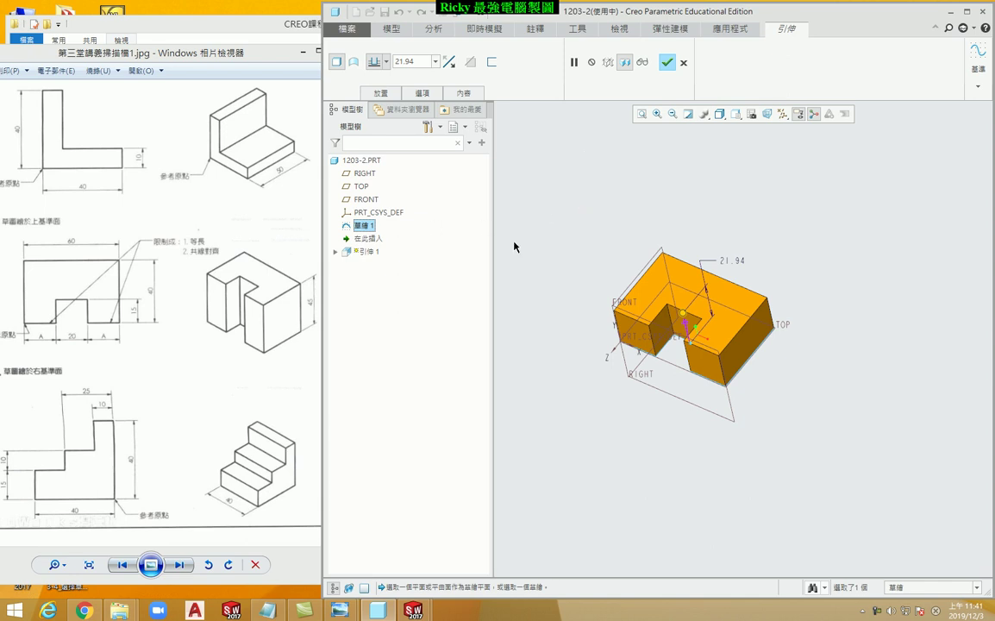
- Change the extrude depth from 21.94 to 45 and complete Extrude 1 as a solid
{"action": "middle_click_drag", "start_coordinate": [583, 268], "coordinate": [578, 259]}
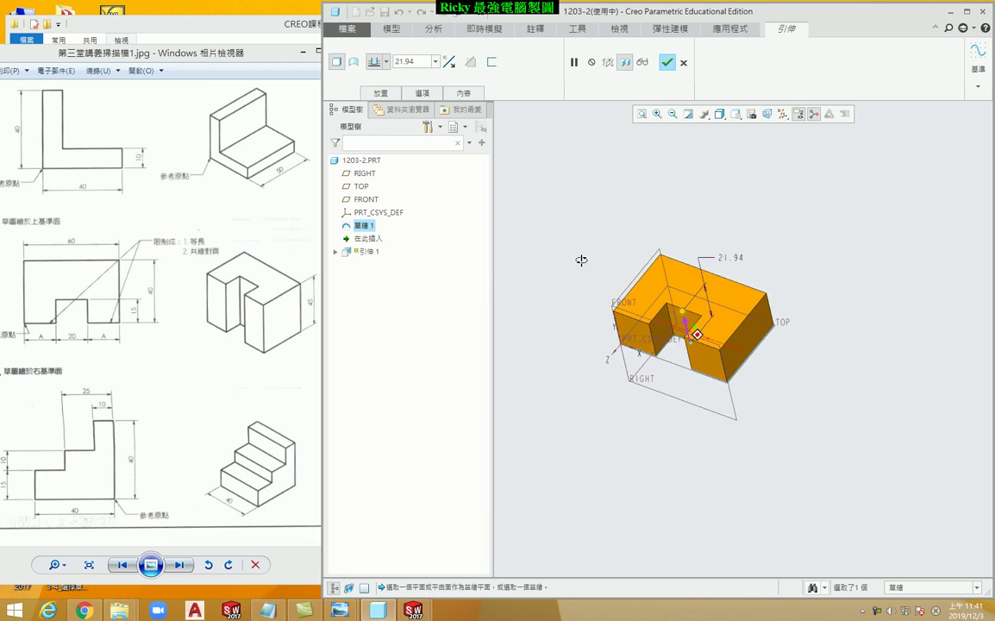
{"action": "scroll", "coordinate": [578, 259], "scroll_direction": "down", "scroll_amount": 2}
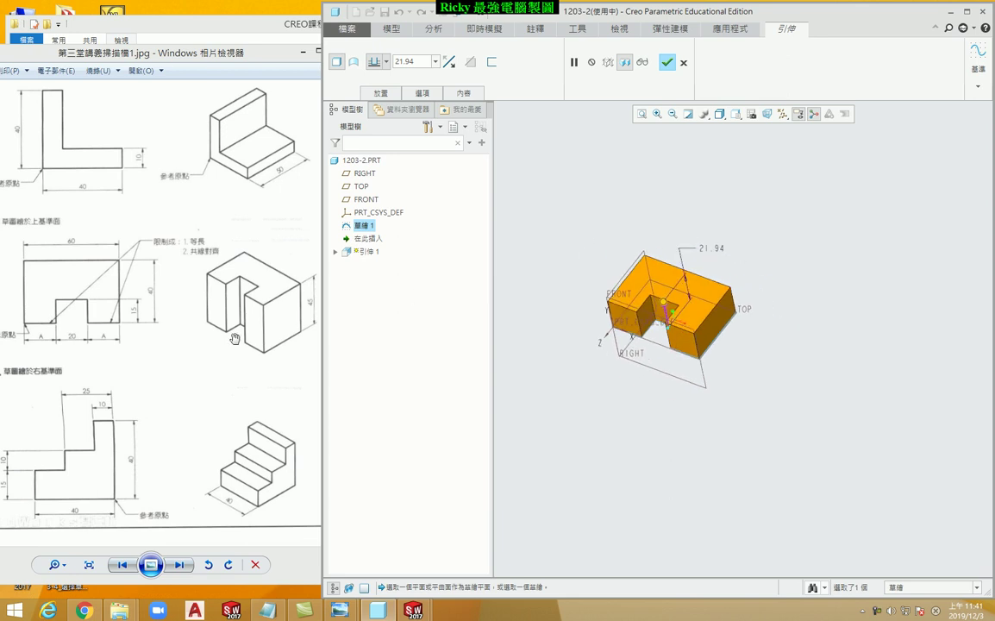
{"action": "double_click", "coordinate": [419, 63]}
{"action": "type", "text": "45"}
{"action": "key", "text": "Return"}
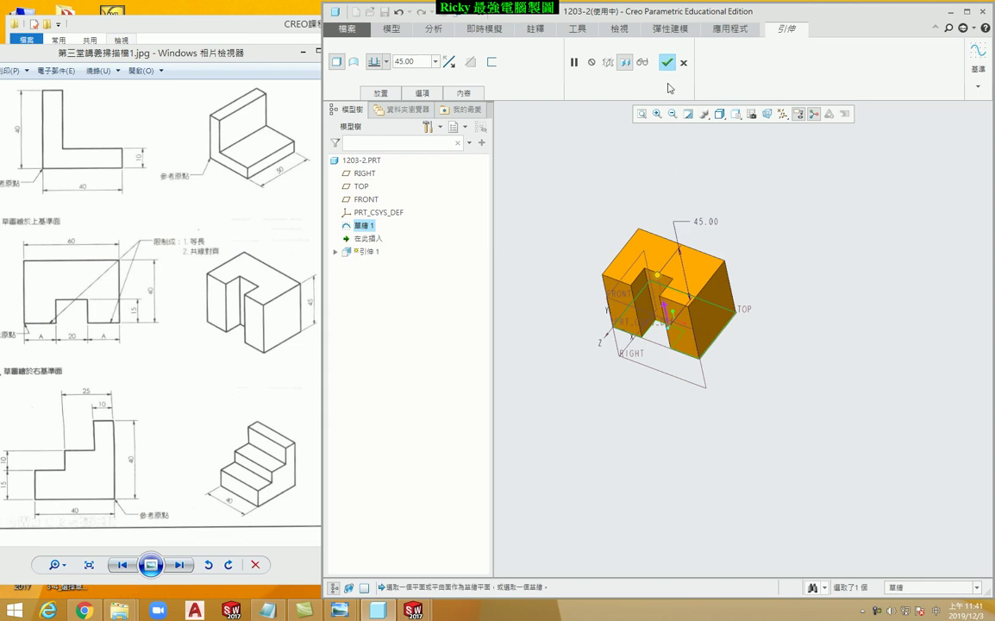
{"action": "left_click", "coordinate": [668, 64]}
{"action": "left_click", "coordinate": [854, 231]}
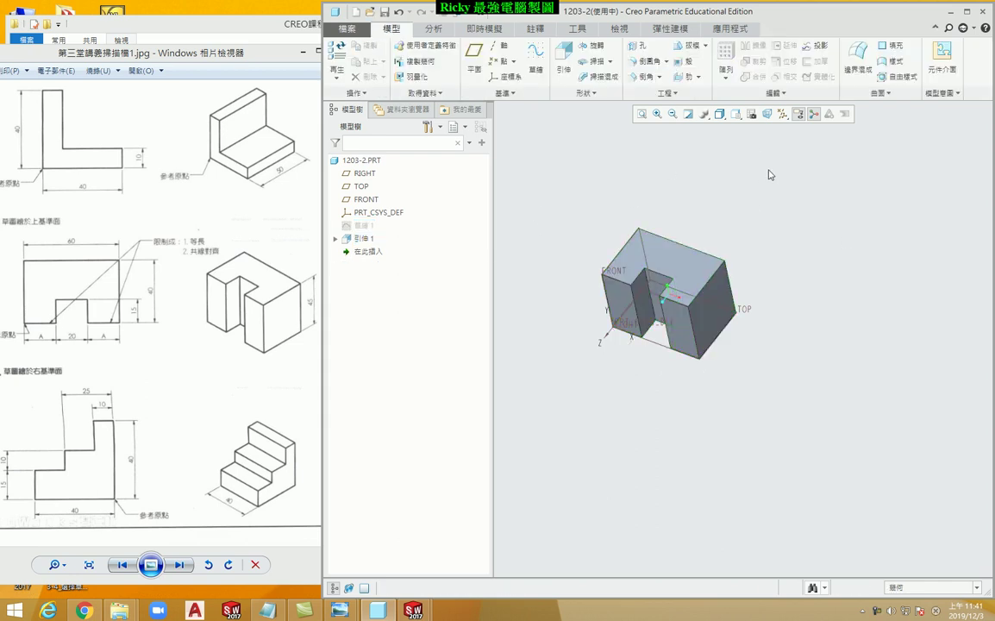
{"action": "left_click", "coordinate": [736, 113]}
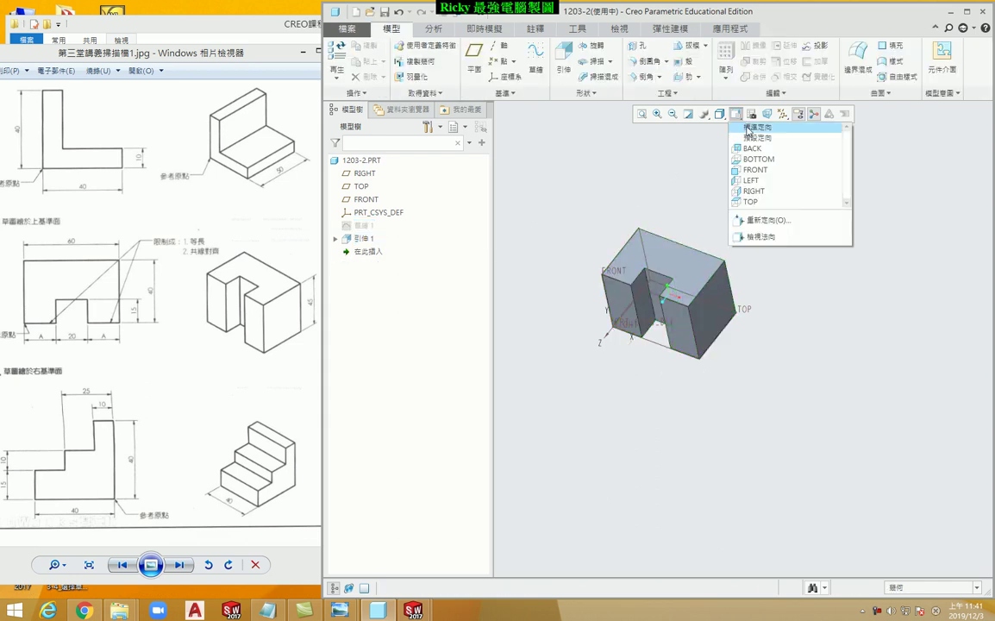
- Switch to the standard isometric view of the notched block
{"action": "left_click", "coordinate": [747, 128]}
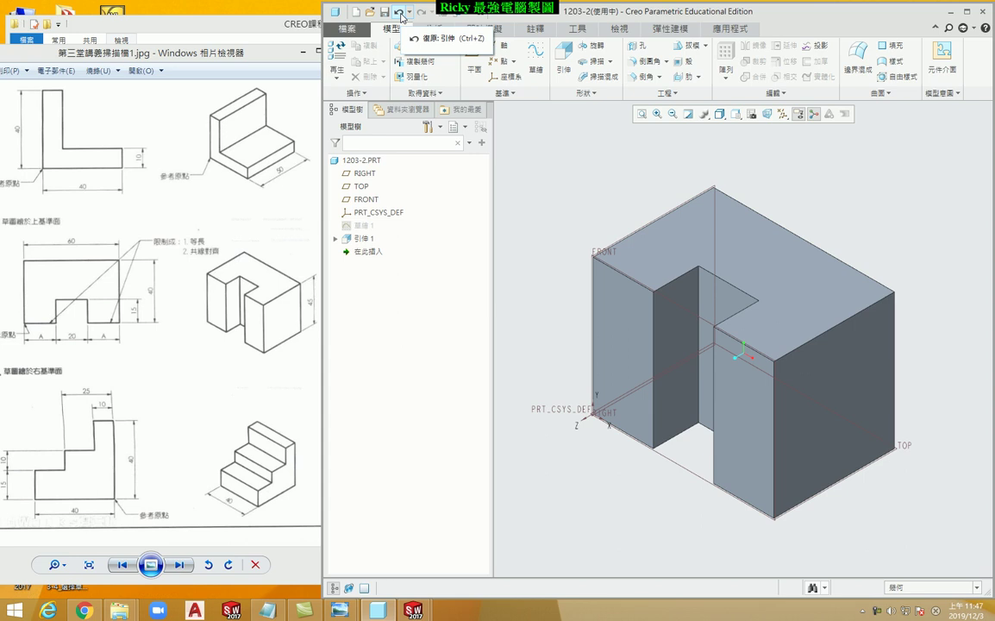
- Undo the 45-deep extrude and re-extrude Sketch 1 to a depth of 40
{"action": "left_click", "coordinate": [401, 15]}
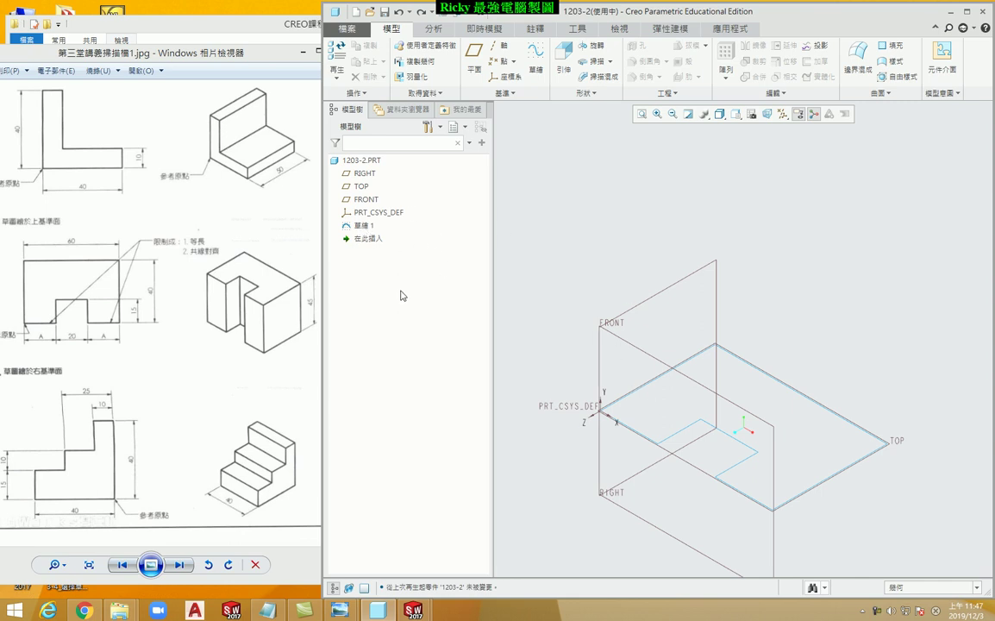
{"action": "left_click", "coordinate": [362, 226]}
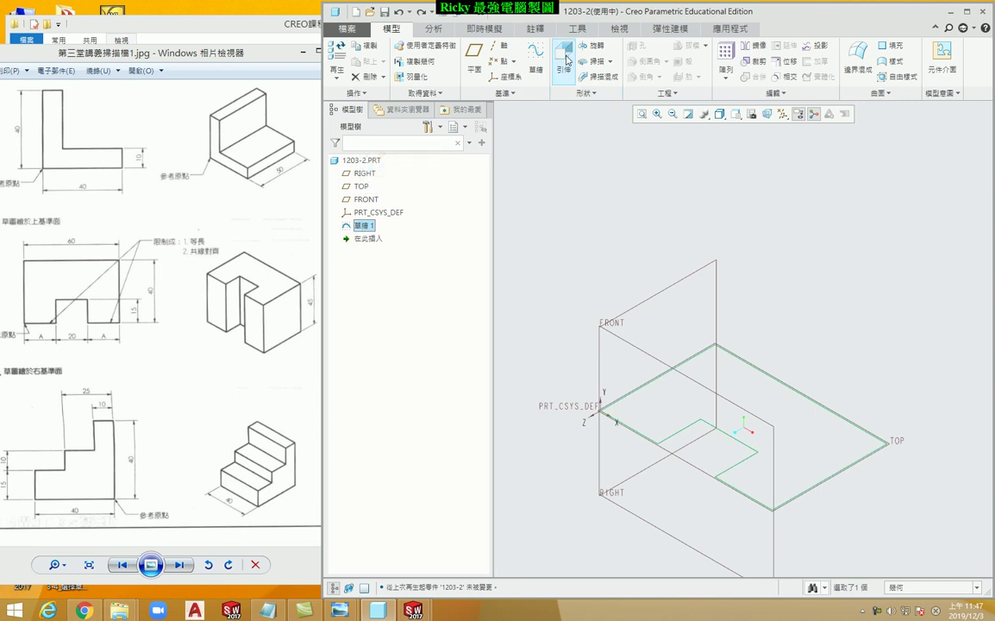
{"action": "left_click", "coordinate": [565, 59]}
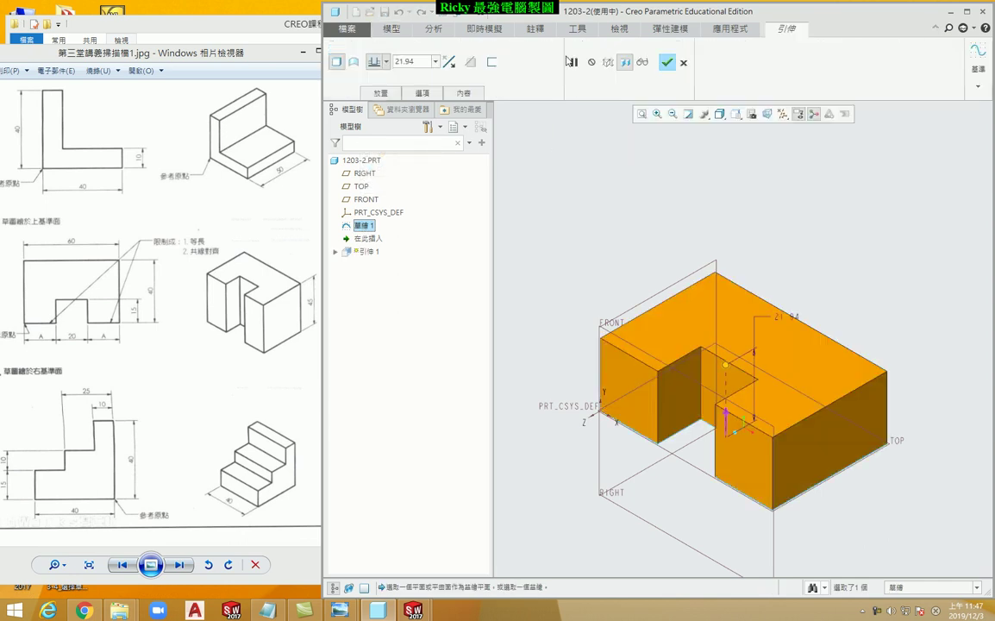
{"action": "double_click", "coordinate": [412, 62]}
{"action": "type", "text": "4"}
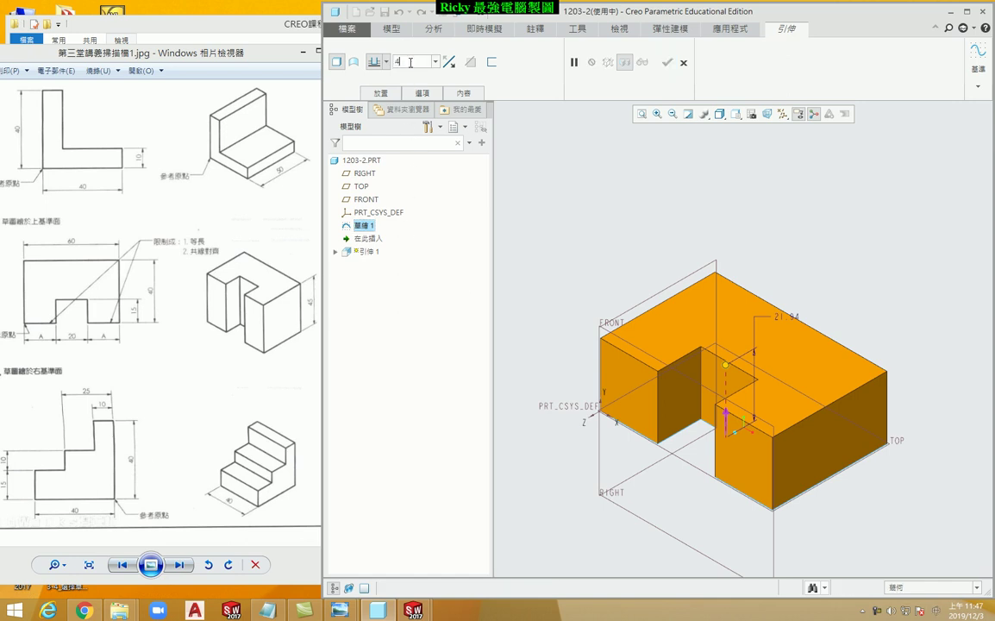
{"action": "key", "text": "Return"}
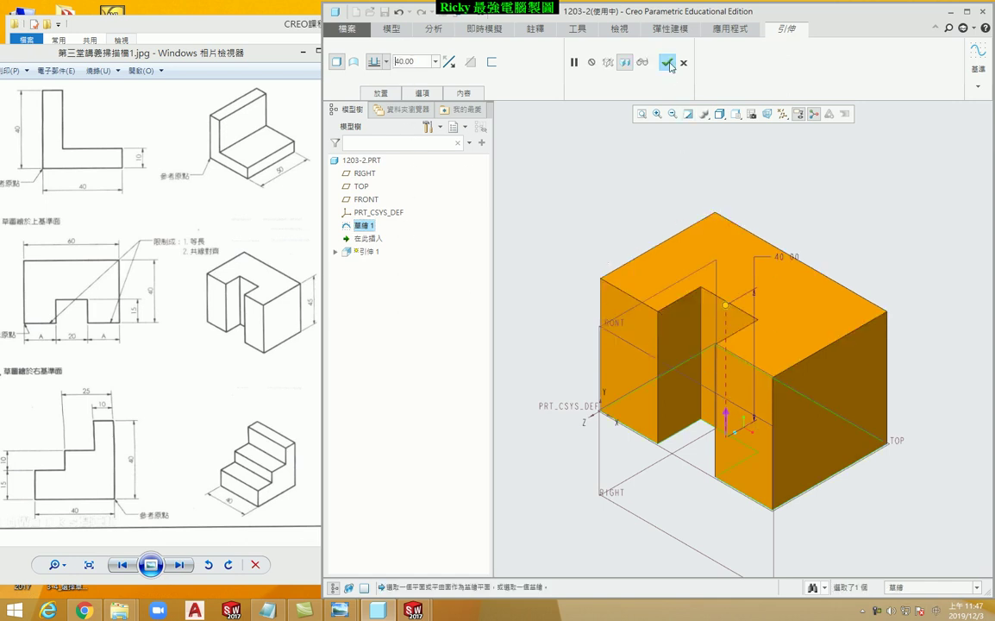
{"action": "left_click", "coordinate": [667, 62]}
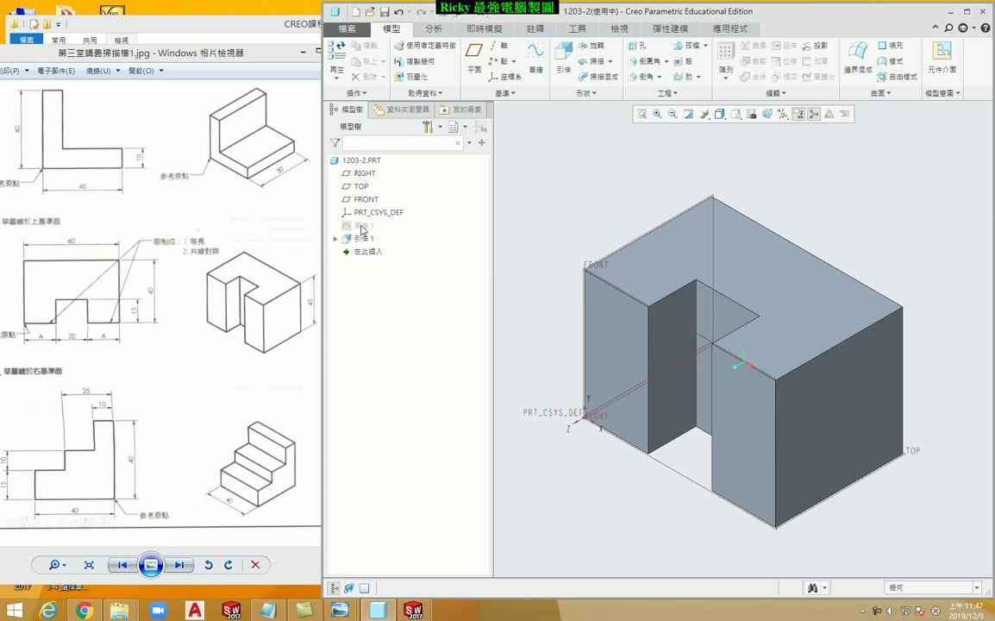
{"action": "left_click", "coordinate": [335, 239]}
{"action": "left_click", "coordinate": [377, 251]}
{"action": "left_click", "coordinate": [336, 239]}
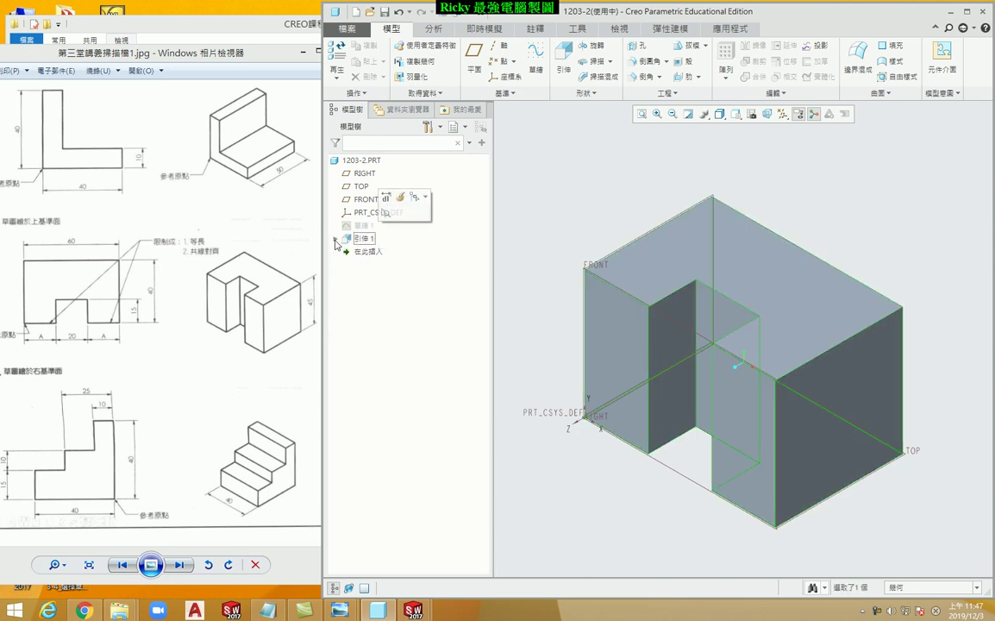
{"action": "left_click", "coordinate": [516, 173]}
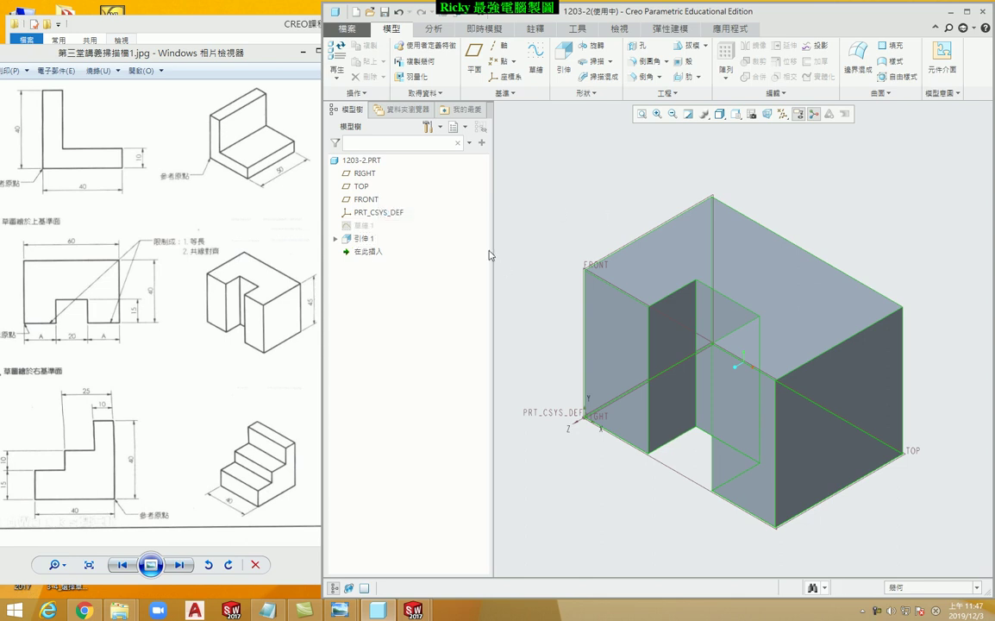
{"action": "left_click", "coordinate": [368, 225]}
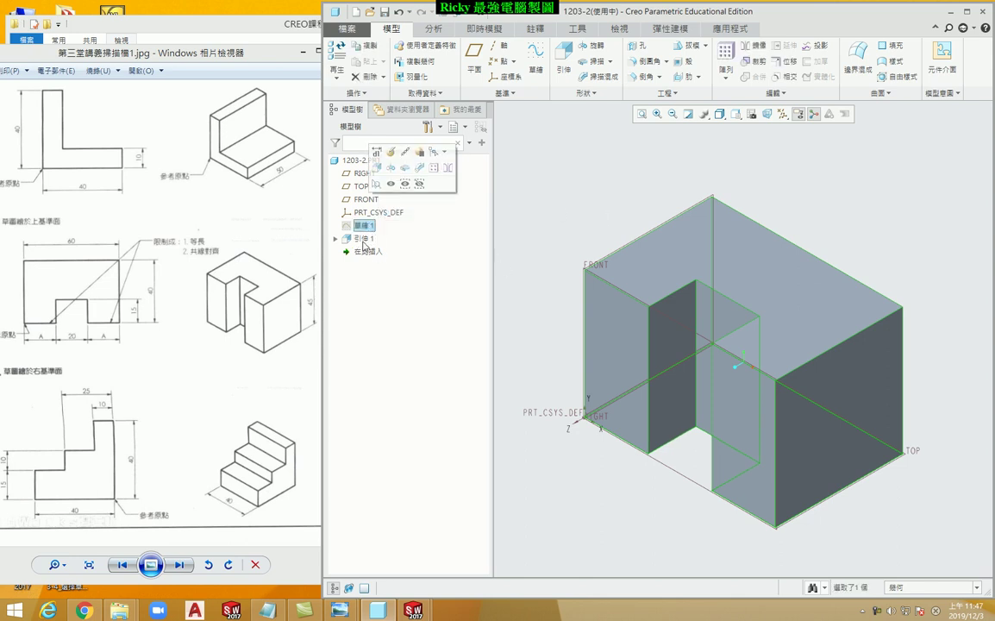
{"action": "left_click", "coordinate": [364, 241]}
{"action": "left_click", "coordinate": [366, 227]}
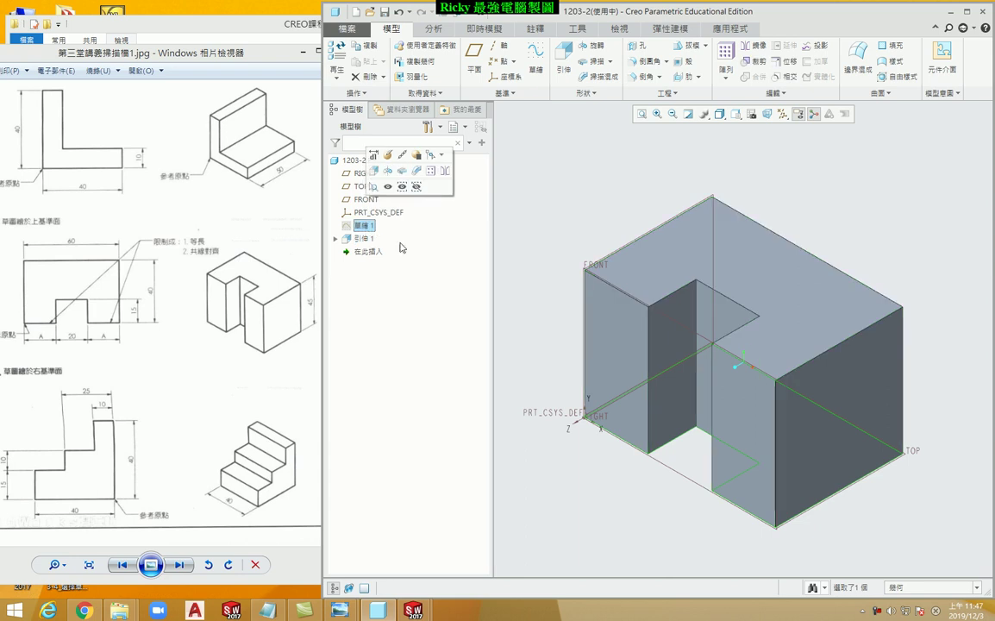
{"action": "left_click", "coordinate": [566, 196]}
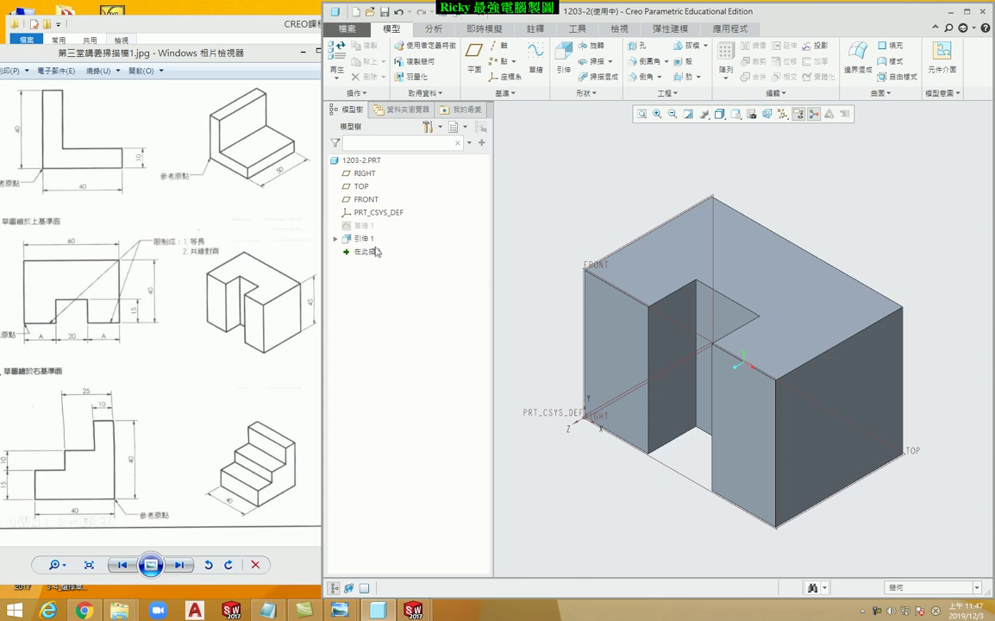
{"action": "left_click", "coordinate": [364, 226]}
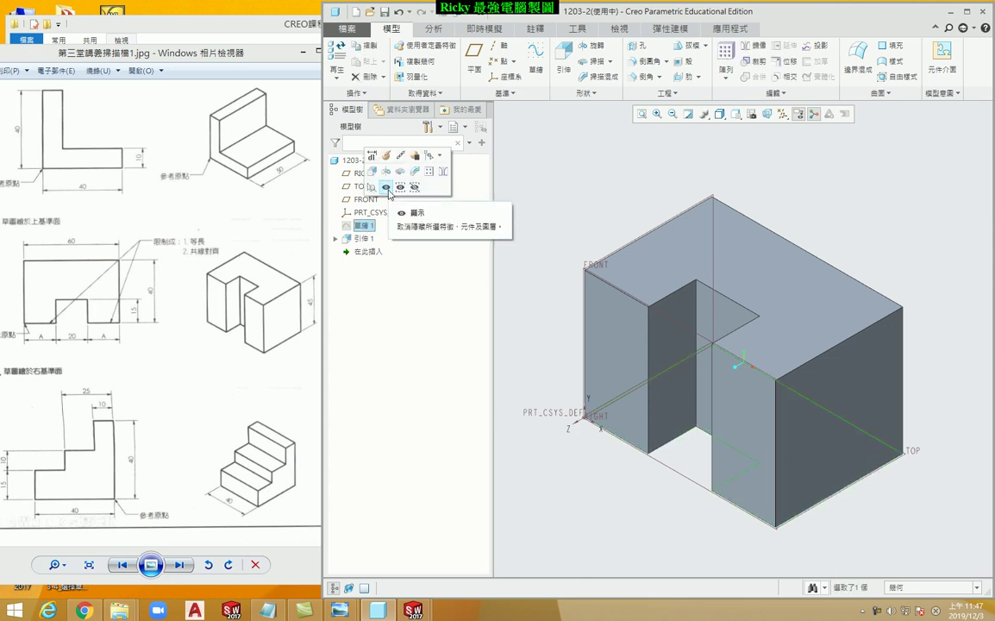
{"action": "left_click", "coordinate": [386, 189]}
{"action": "middle_click_drag", "start_coordinate": [612, 489], "coordinate": [665, 439]}
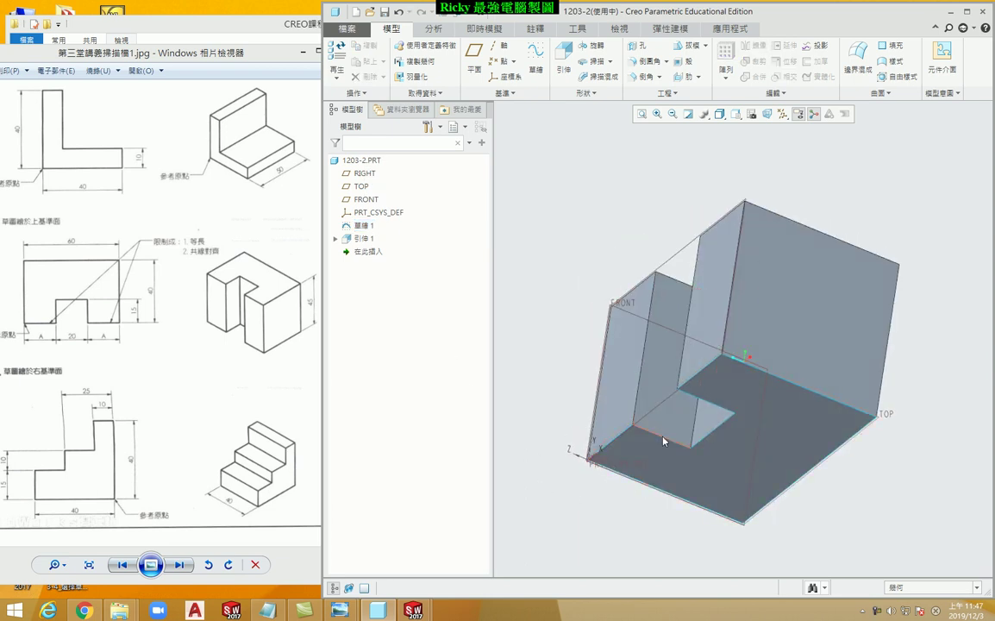
{"action": "left_click", "coordinate": [366, 226]}
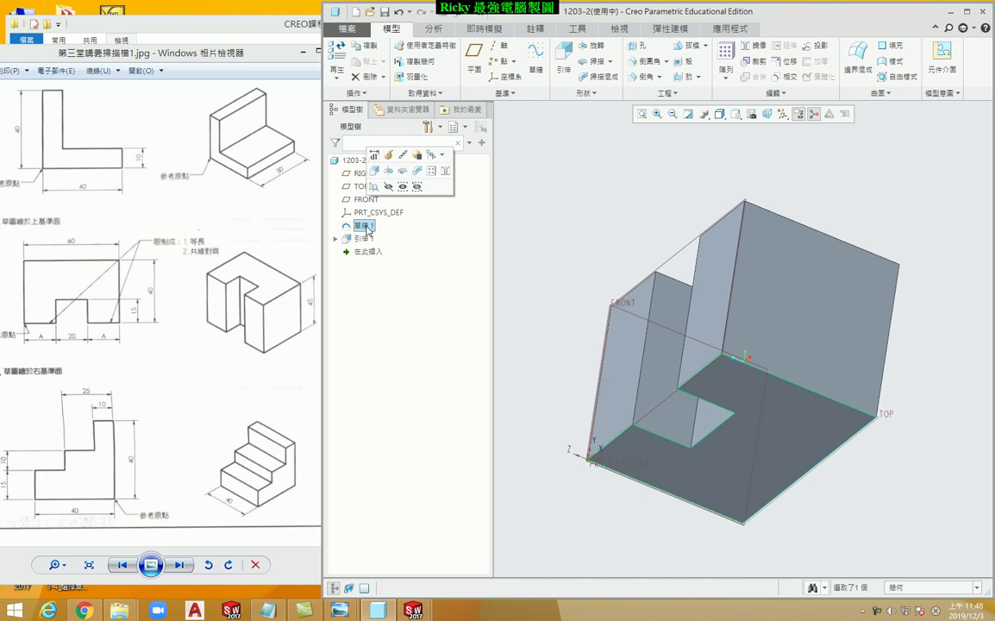
{"action": "left_click", "coordinate": [349, 171]}
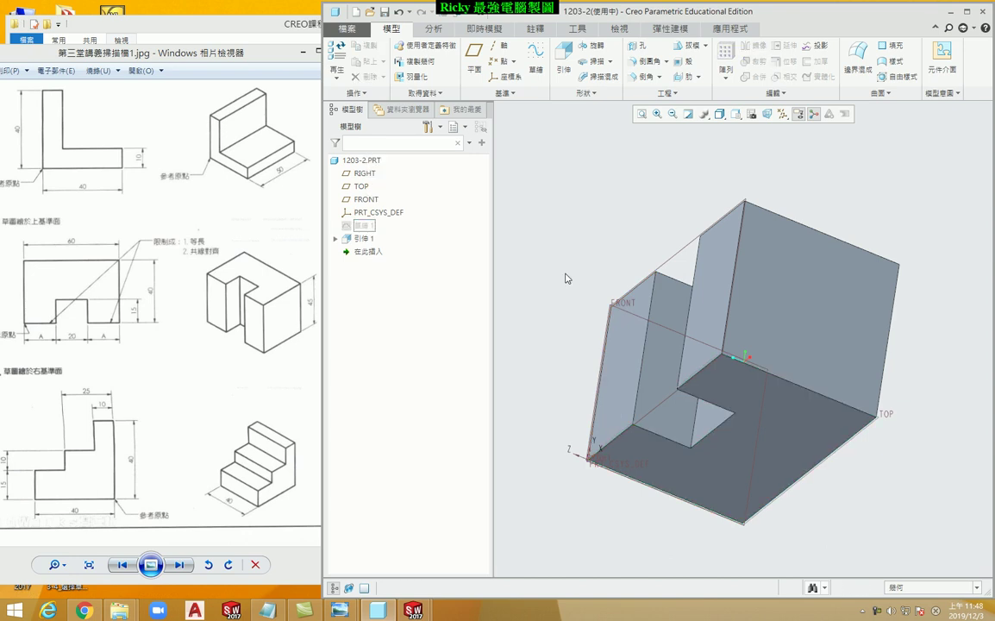
{"action": "mouse_move", "coordinate": [600, 265]}
{"action": "middle_mouse_down"}
{"action": "mouse_move", "coordinate": [591, 246]}
{"action": "mouse_move", "coordinate": [620, 363]}
{"action": "mouse_move", "coordinate": [455, 277]}
{"action": "middle_mouse_up"}
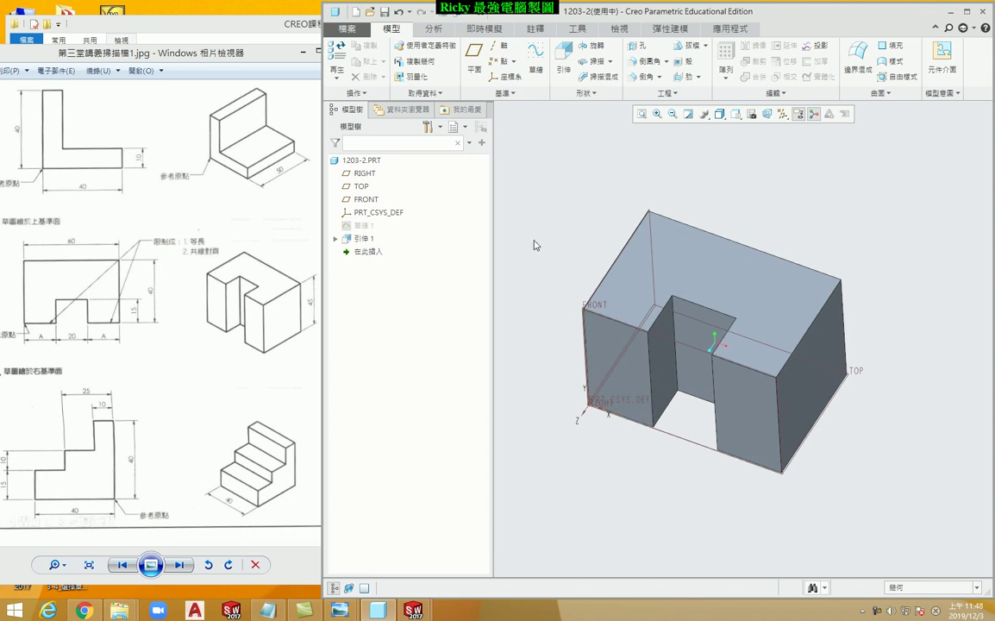
{"action": "scroll", "coordinate": [535, 246], "scroll_direction": "down", "scroll_amount": 2}
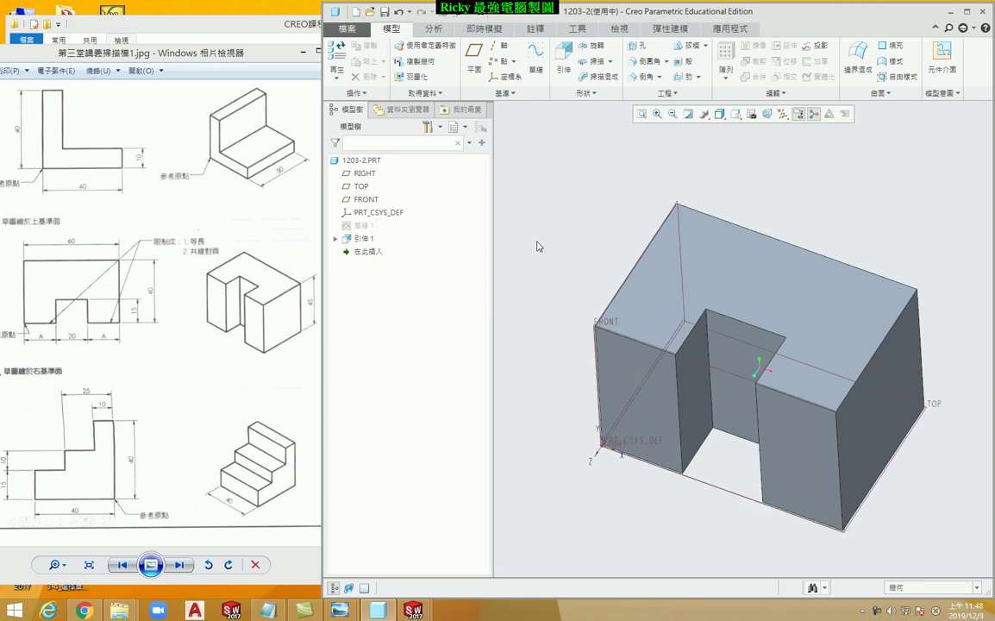
{"action": "left_click", "coordinate": [364, 228]}
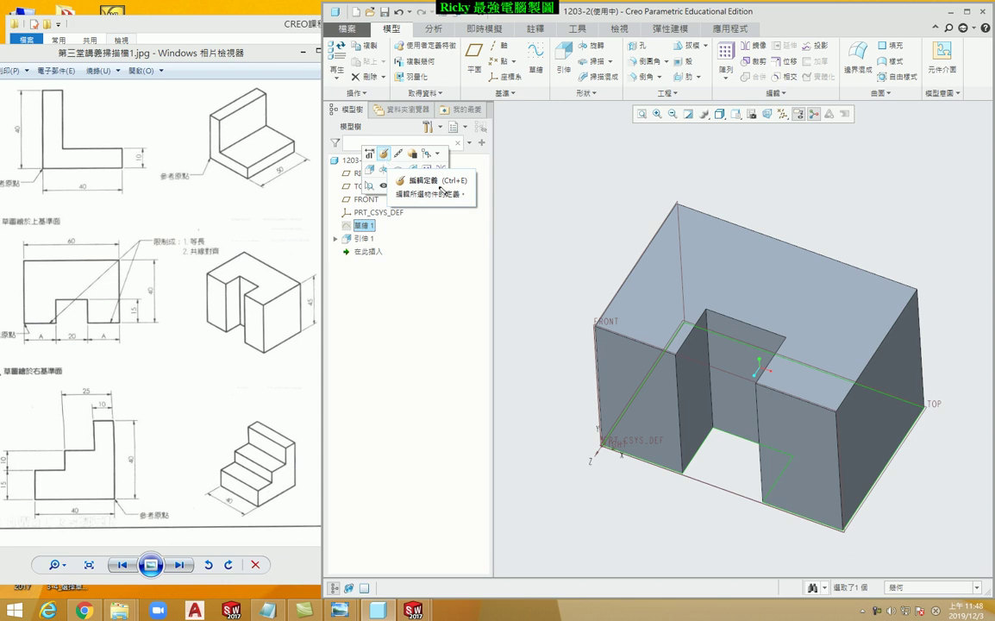
{"action": "left_click_drag", "start_coordinate": [438, 175], "coordinate": [435, 174]}
{"action": "left_click", "coordinate": [369, 226]}
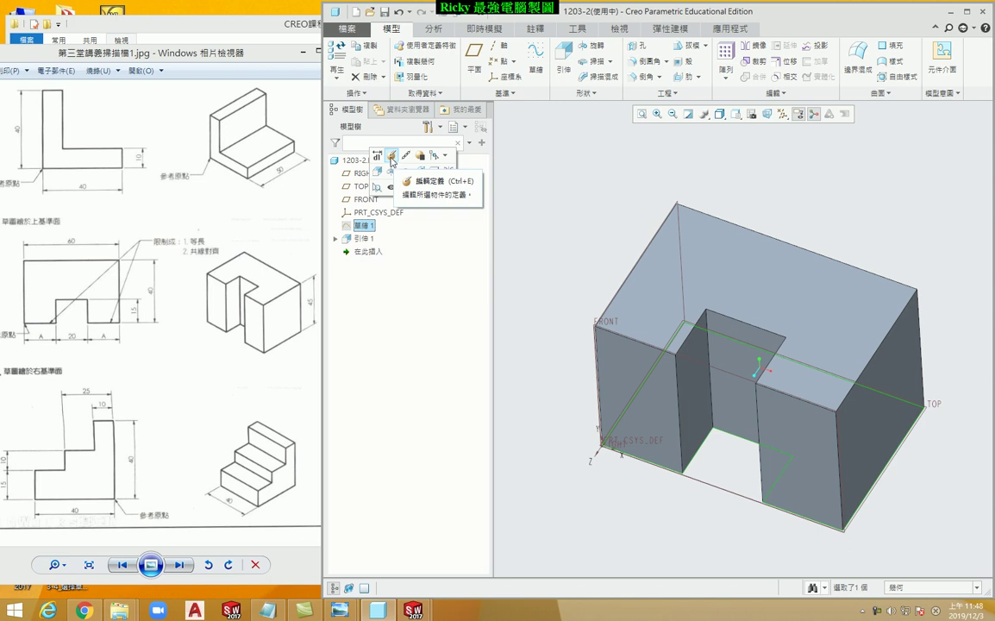
{"action": "left_click", "coordinate": [392, 158]}
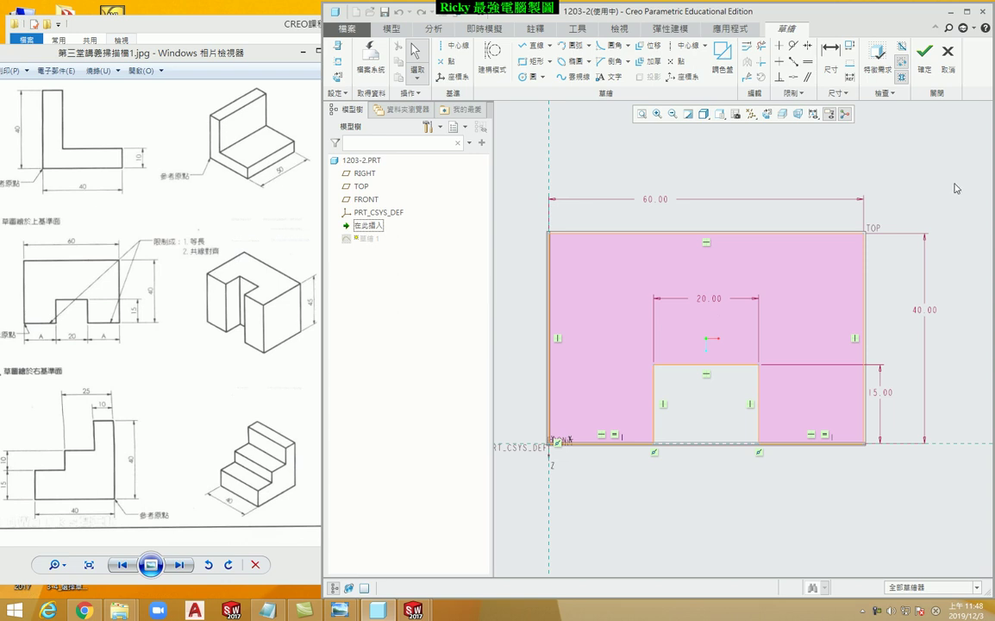
{"action": "left_click", "coordinate": [925, 69]}
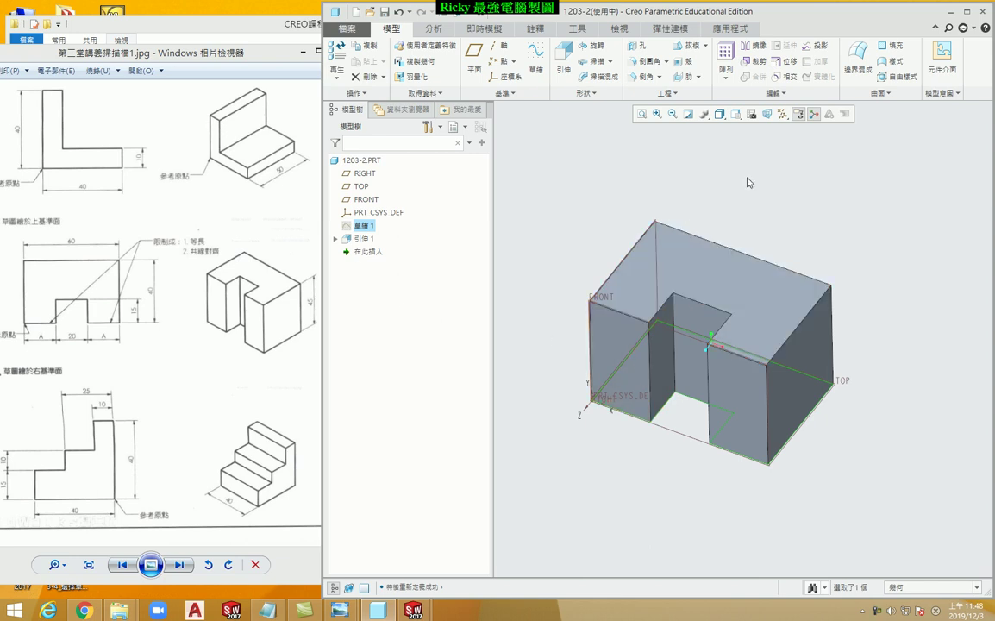
- Redefine Extrude 1's depth from 40 to 46.70 and complete the feature
{"action": "left_click", "coordinate": [538, 273]}
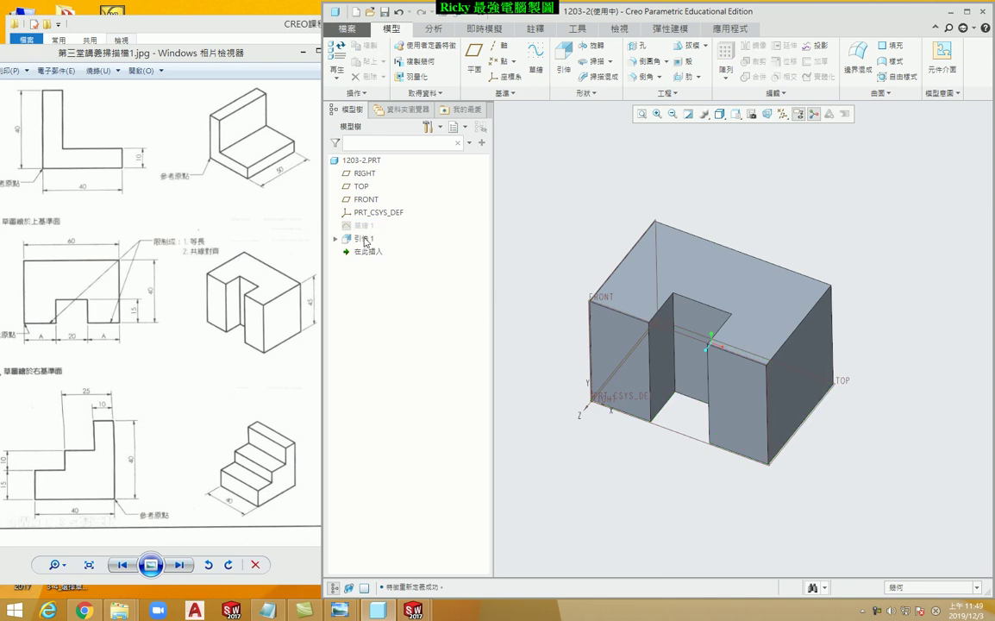
{"action": "left_click", "coordinate": [365, 241]}
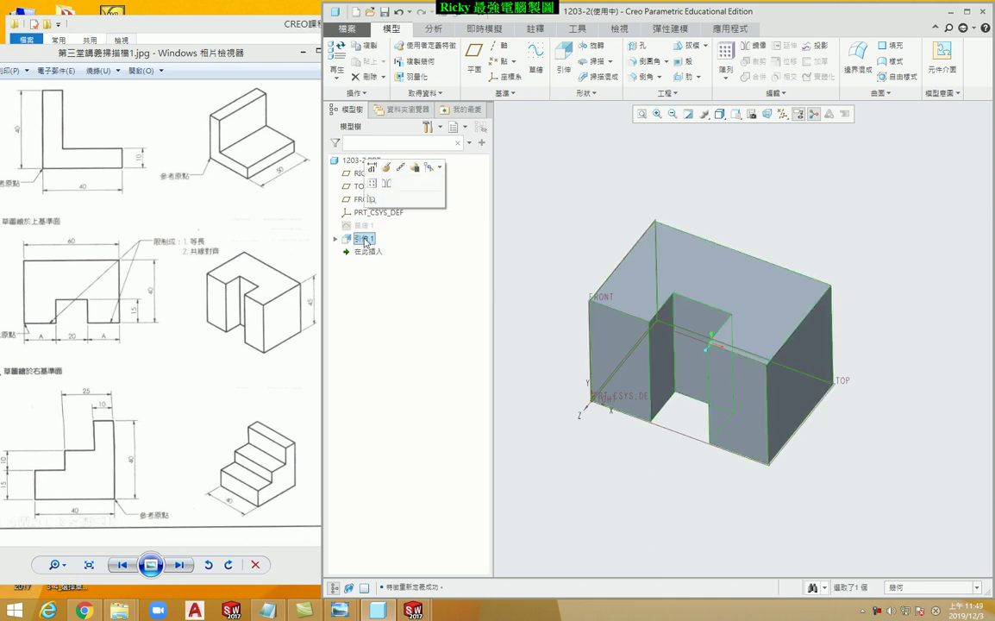
{"action": "left_click", "coordinate": [388, 171]}
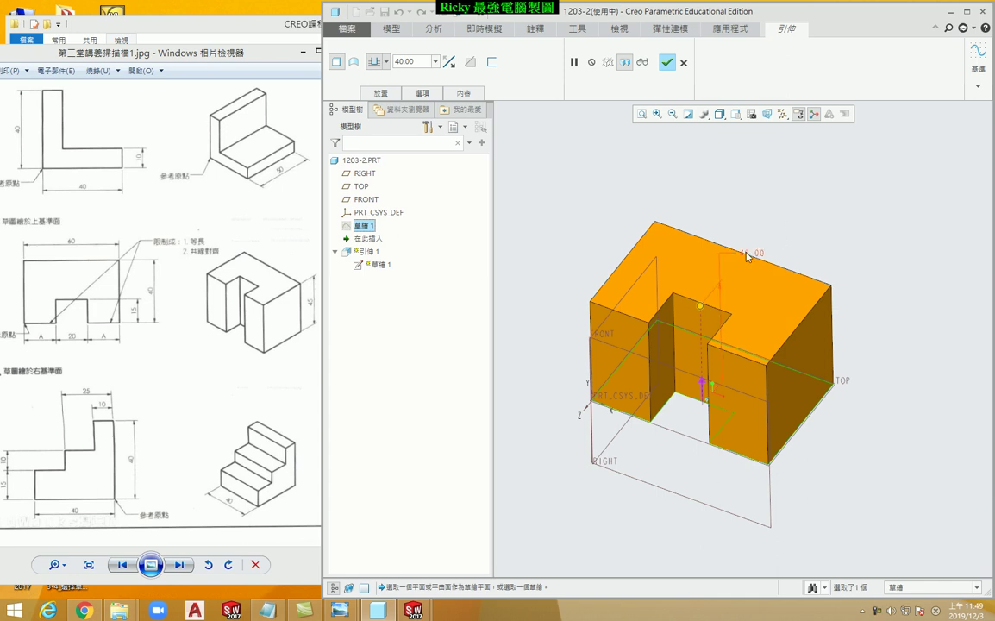
{"action": "left_click_drag", "start_coordinate": [702, 308], "coordinate": [704, 293]}
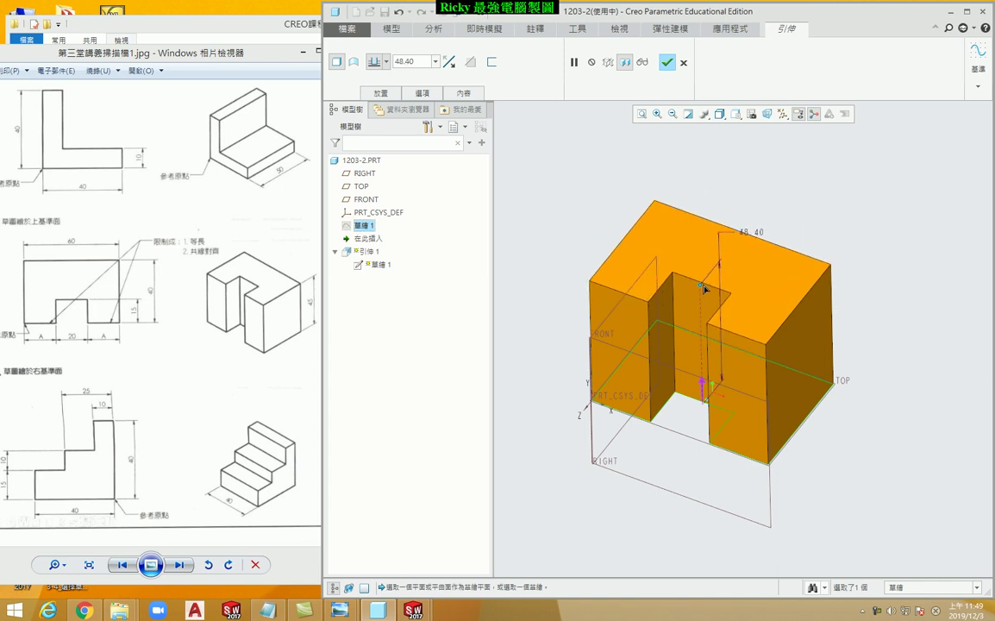
{"action": "left_click", "coordinate": [669, 63]}
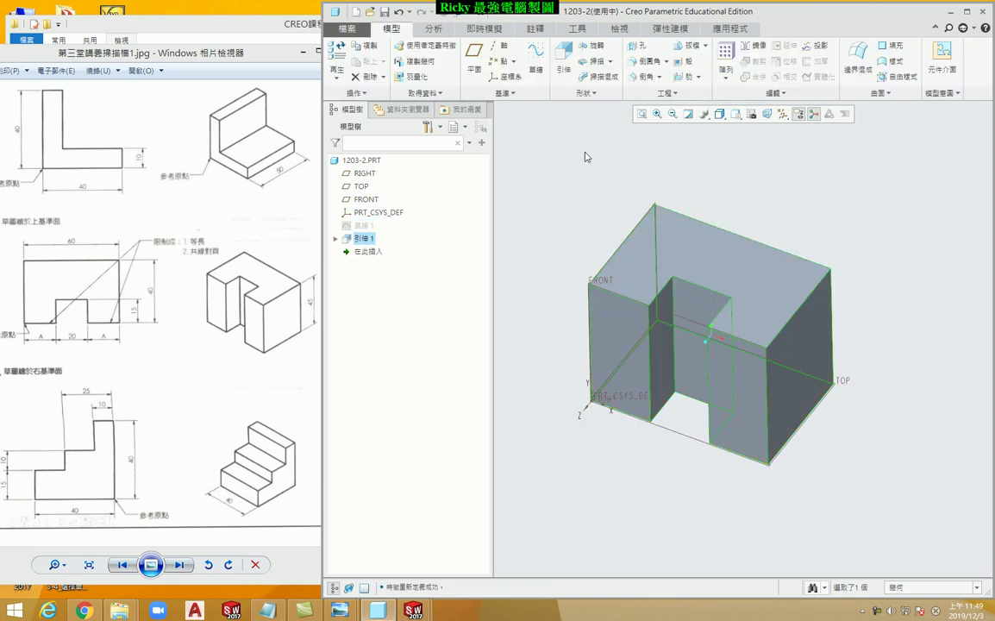
{"action": "left_click", "coordinate": [511, 306]}
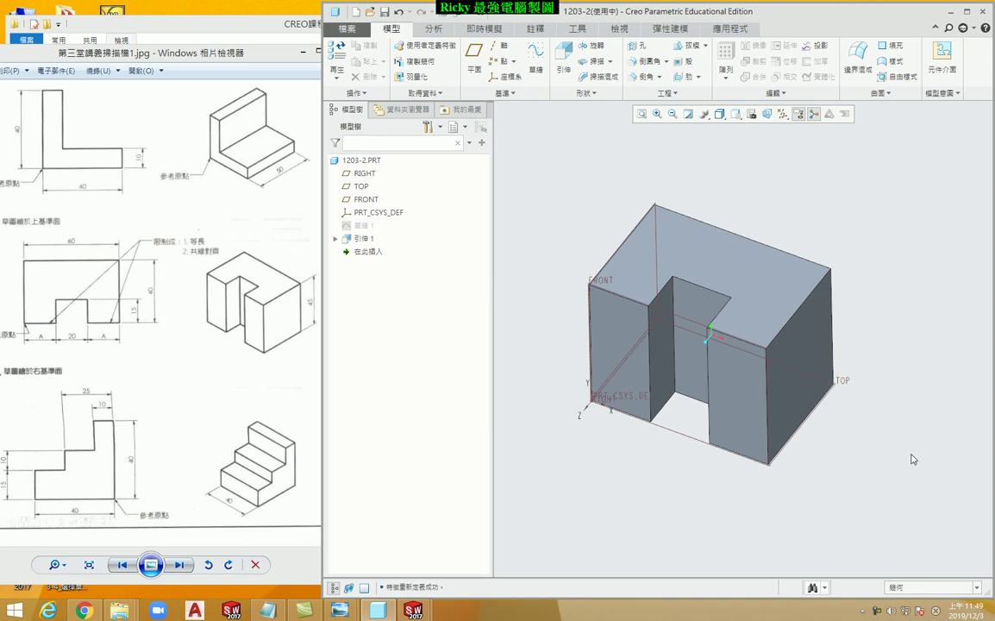
{"action": "left_click", "coordinate": [742, 284]}
{"action": "double_click", "coordinate": [782, 299]}
{"action": "middle_click_drag", "start_coordinate": [640, 455], "coordinate": [633, 462]}
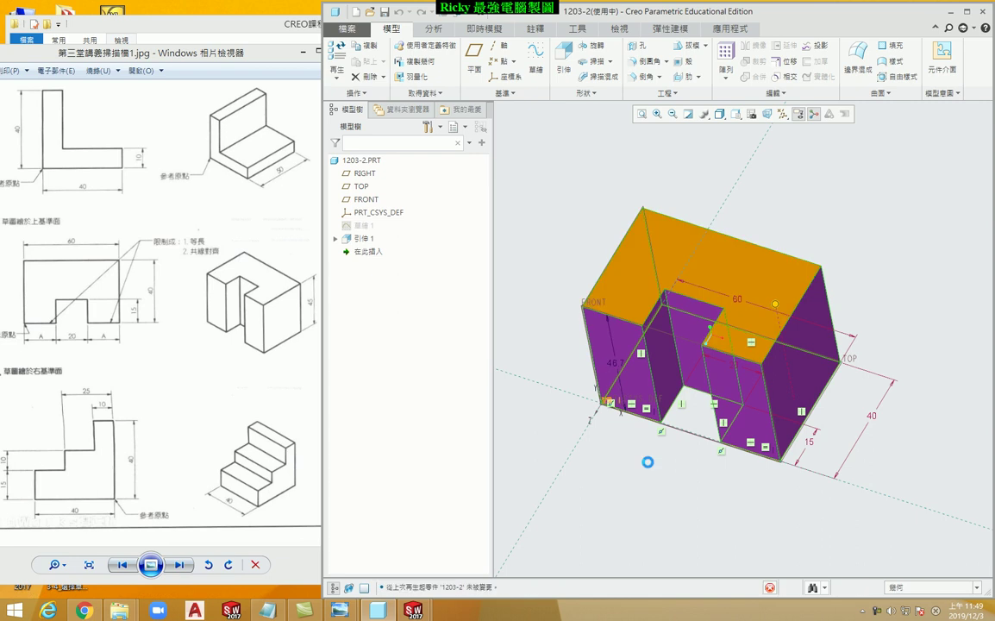
{"action": "left_click", "coordinate": [649, 466]}
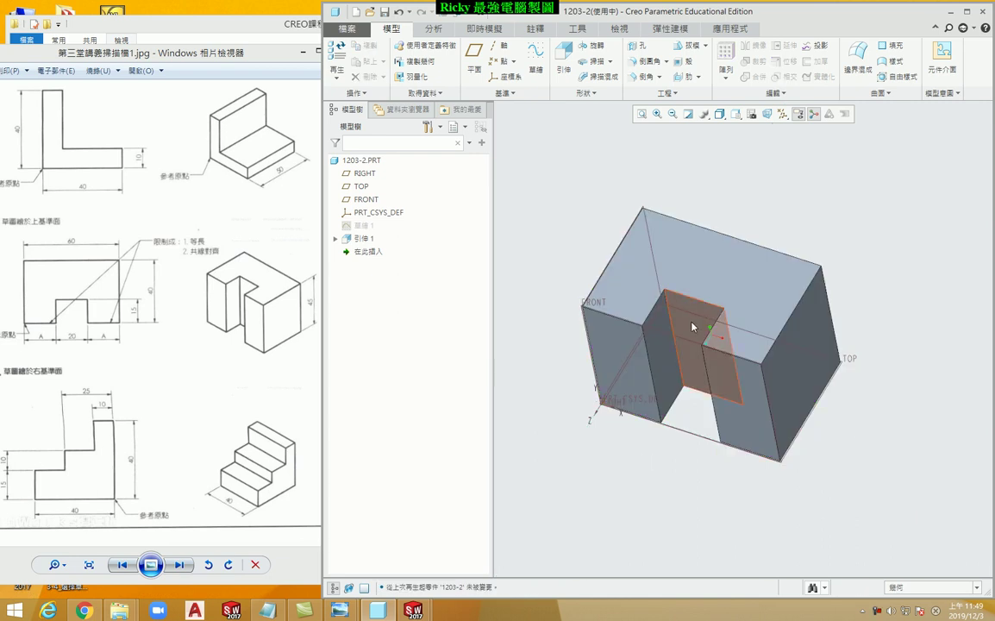
{"action": "double_click", "coordinate": [753, 301]}
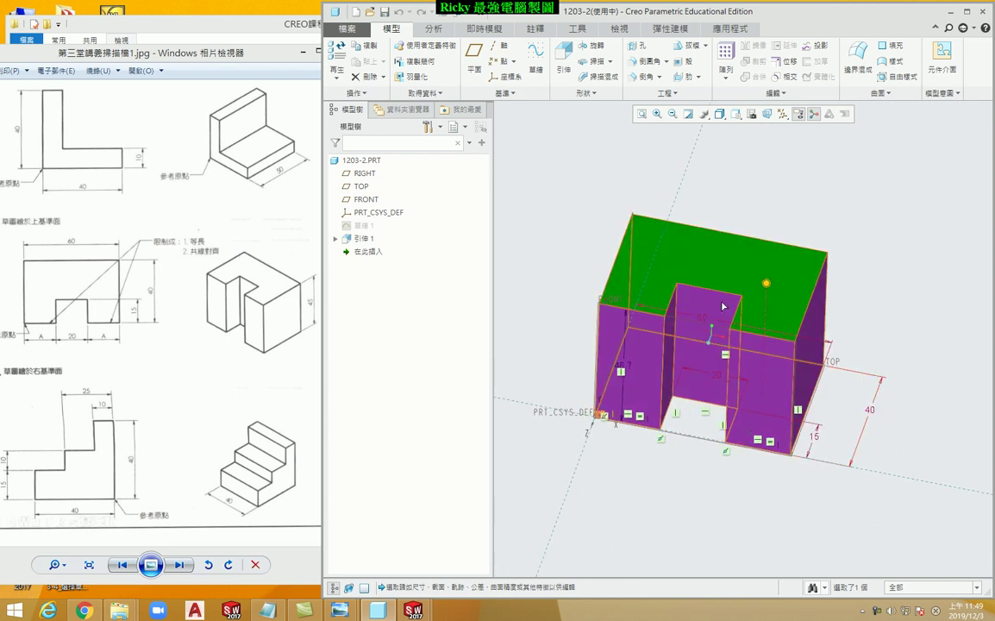
{"action": "mouse_move", "coordinate": [680, 489]}
{"action": "middle_mouse_down"}
{"action": "mouse_move", "coordinate": [645, 453]}
{"action": "mouse_move", "coordinate": [651, 470]}
{"action": "middle_mouse_up"}
{"action": "mouse_move", "coordinate": [612, 334]}
{"action": "middle_mouse_down"}
{"action": "mouse_move", "coordinate": [725, 474]}
{"action": "mouse_move", "coordinate": [764, 455]}
{"action": "mouse_move", "coordinate": [711, 333]}
{"action": "middle_mouse_up"}
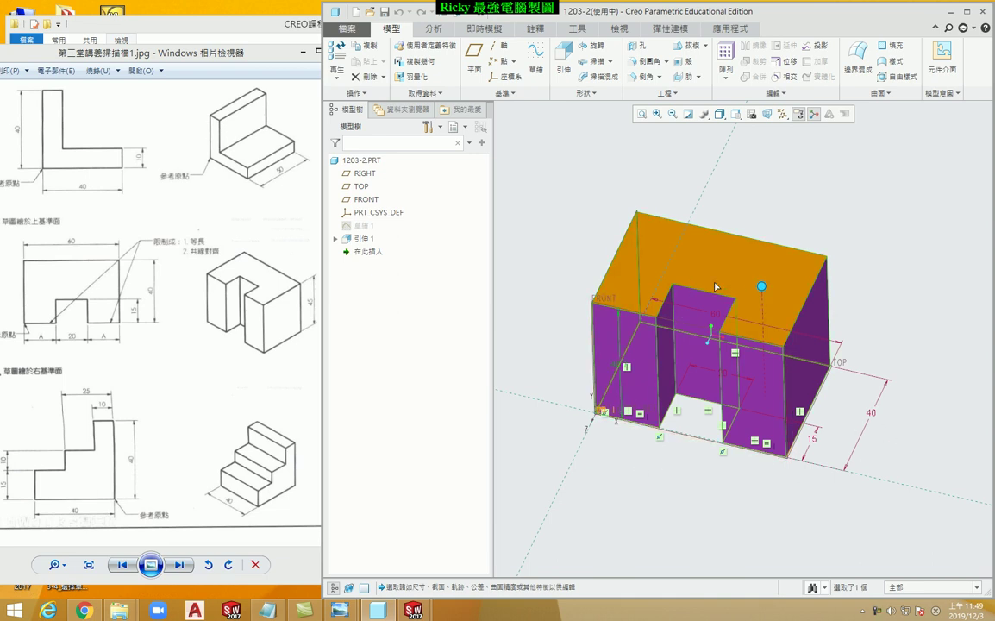
{"action": "left_click", "coordinate": [554, 417]}
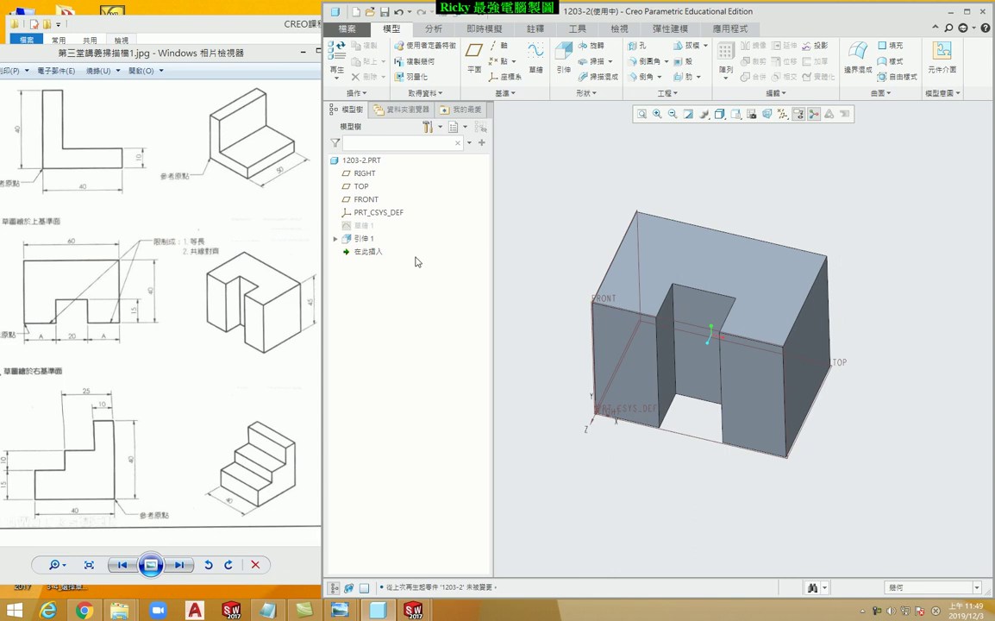
{"action": "left_click", "coordinate": [363, 228]}
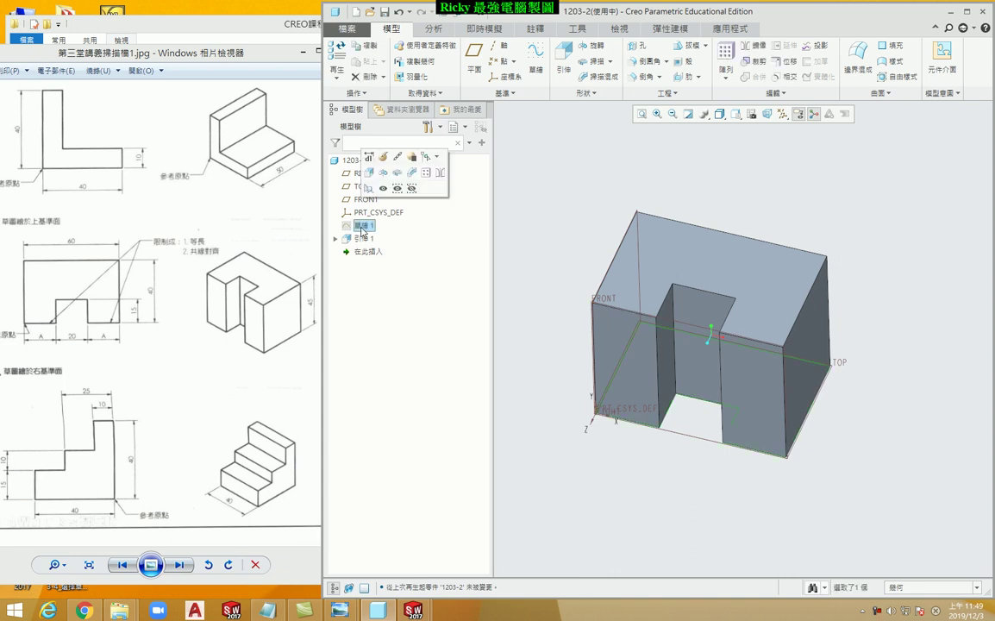
- In Sketch 1, draw two roof lines from the top corners up to an apex
{"action": "left_click", "coordinate": [384, 159]}
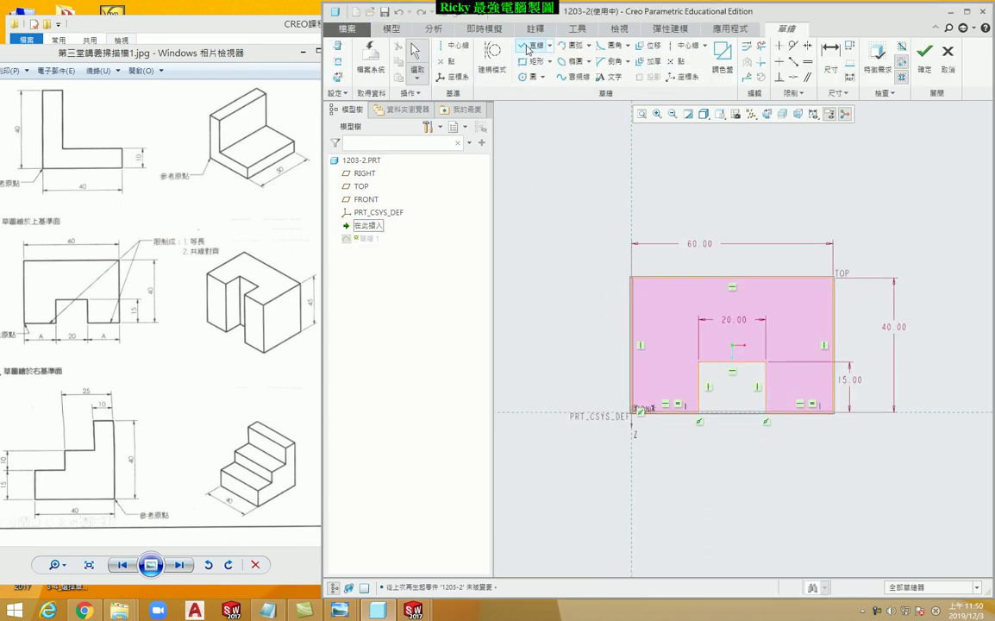
{"action": "left_click", "coordinate": [634, 277]}
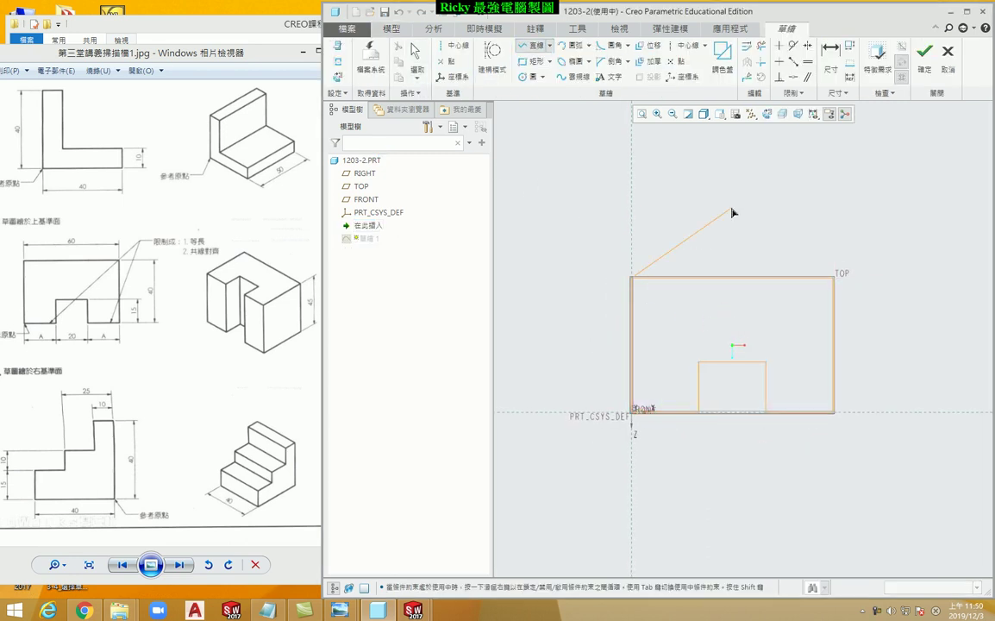
{"action": "left_click", "coordinate": [724, 211]}
{"action": "left_click", "coordinate": [834, 277]}
{"action": "middle_click", "coordinate": [840, 274]}
{"action": "middle_click", "coordinate": [844, 222]}
- Delete the rectangle's top edge, nudge the apex, and accept the peaked sketch
{"action": "left_click", "coordinate": [756, 277]}
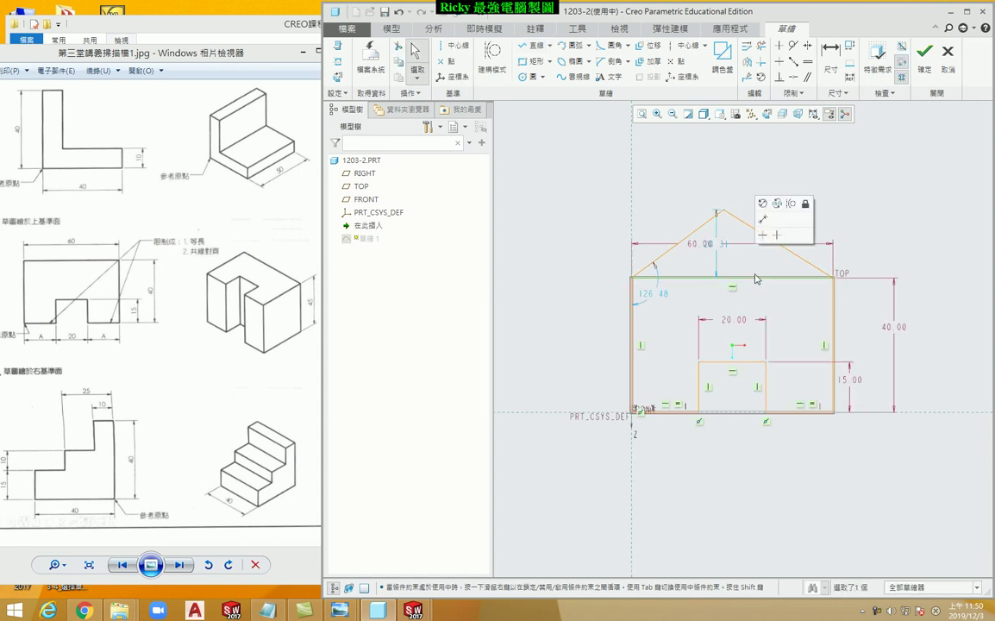
{"action": "key", "text": "Delete"}
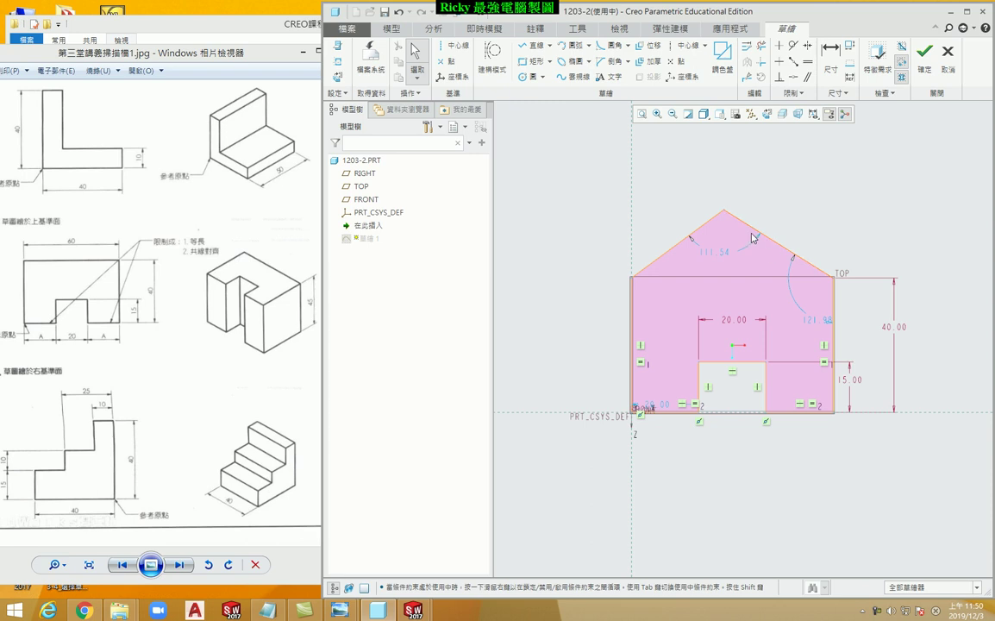
{"action": "left_click_drag", "start_coordinate": [734, 218], "coordinate": [732, 213]}
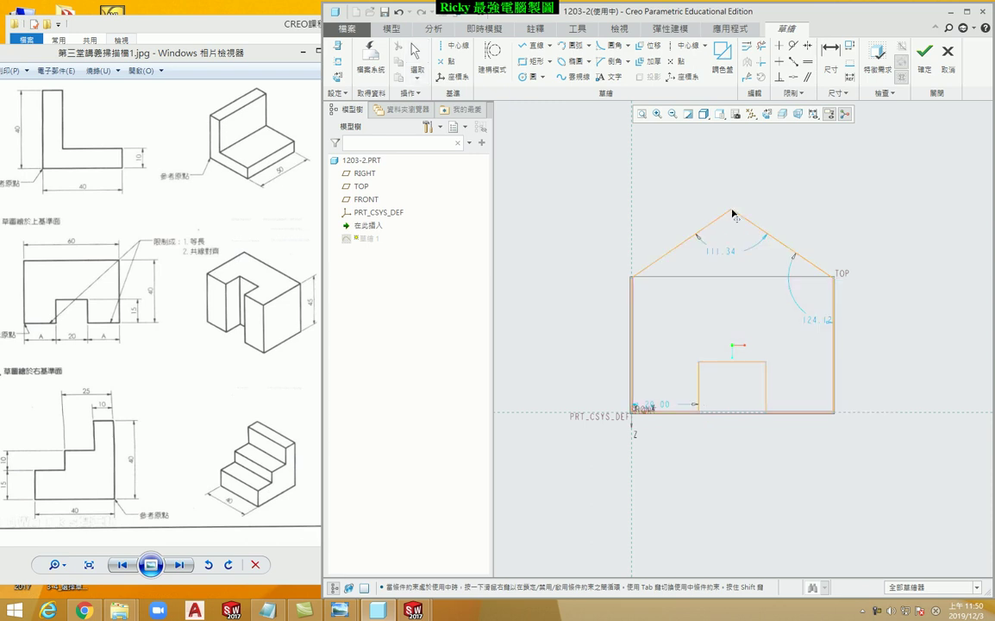
{"action": "left_click", "coordinate": [924, 54]}
{"action": "key", "text": "ctrl+d"}
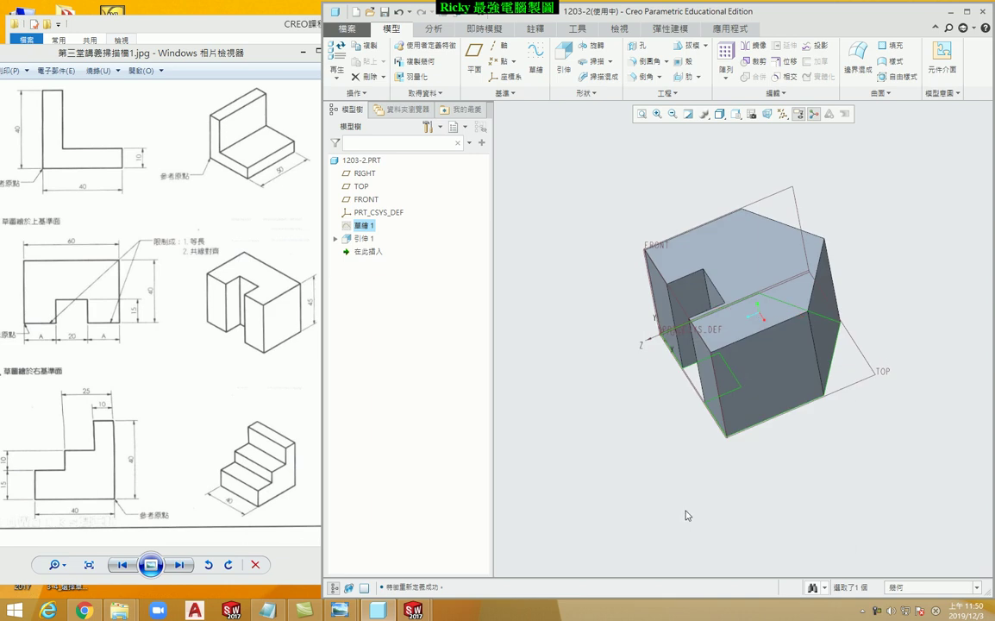
{"action": "left_click", "coordinate": [844, 481]}
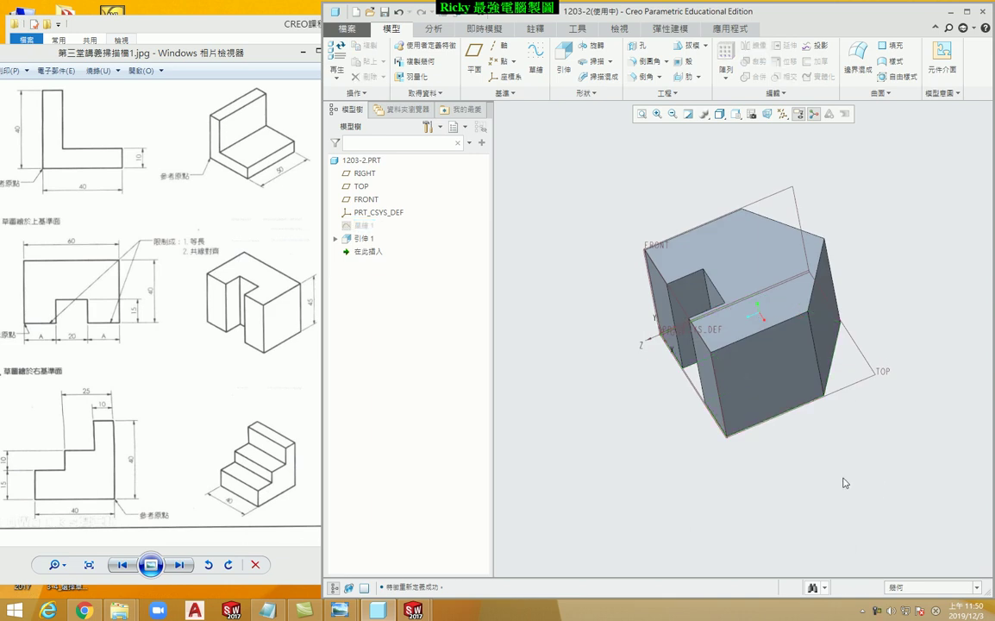
{"action": "double_click", "coordinate": [746, 278]}
{"action": "scroll", "coordinate": [832, 483], "scroll_direction": "down", "scroll_amount": 3}
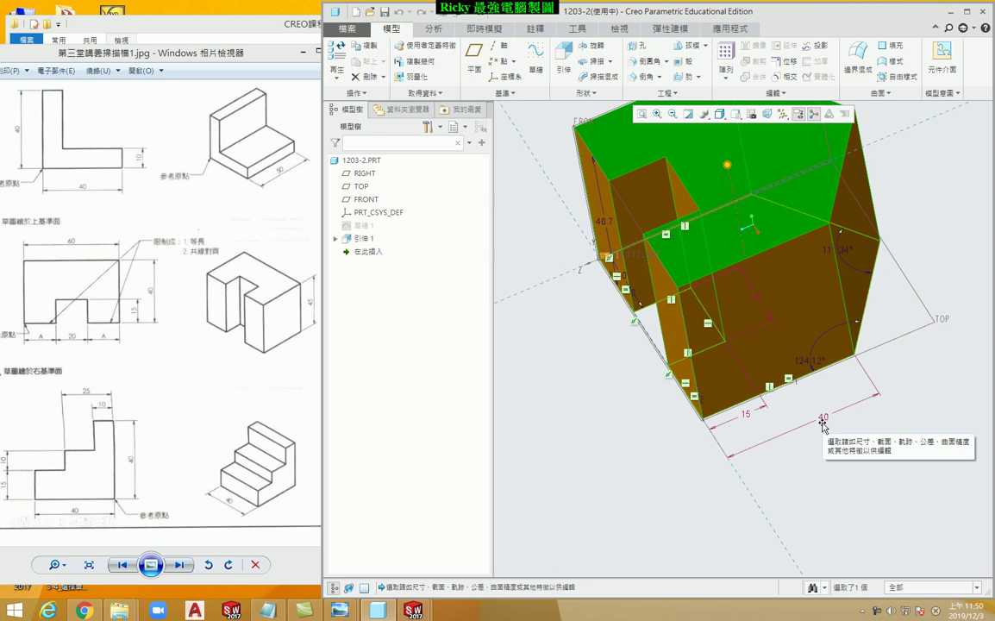
{"action": "scroll", "coordinate": [700, 452], "scroll_direction": "up", "scroll_amount": 2}
{"action": "key", "text": "ctrl+g"}
{"action": "scroll", "coordinate": [777, 259], "scroll_direction": "down", "scroll_amount": 2}
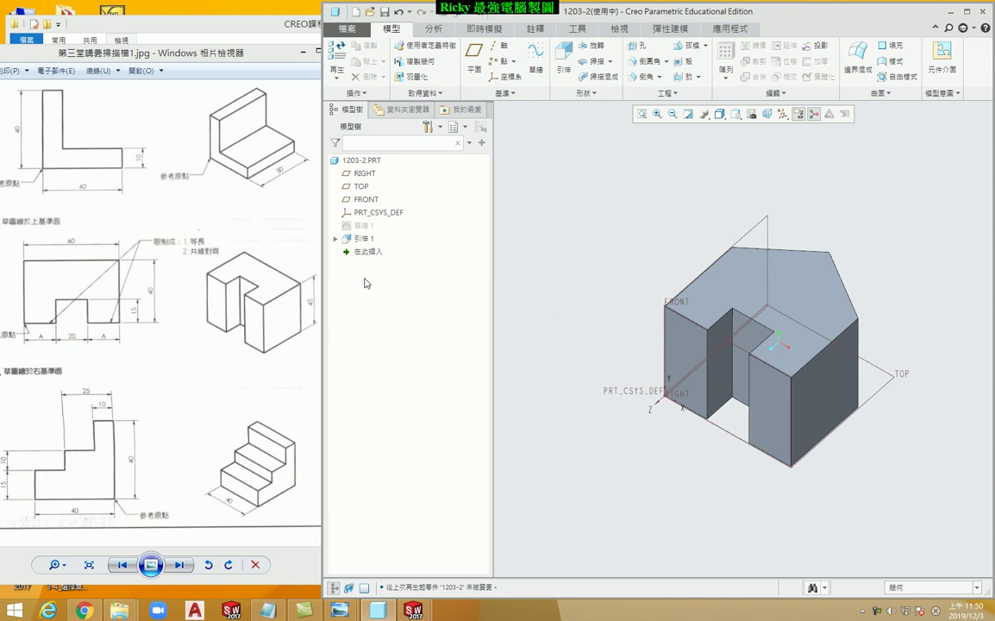
{"action": "left_click", "coordinate": [359, 228]}
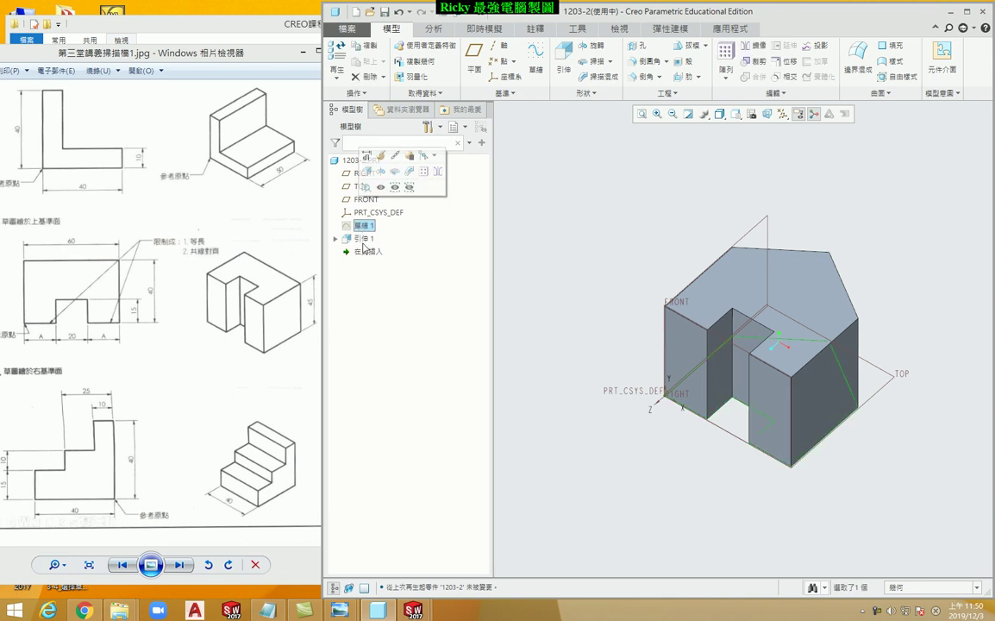
{"action": "left_click", "coordinate": [364, 240]}
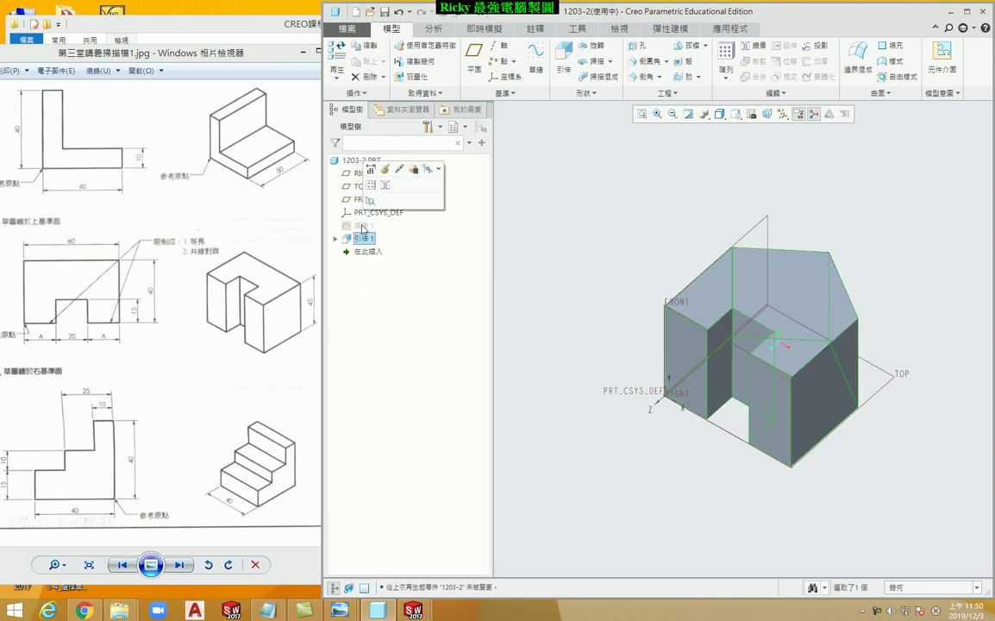
{"action": "left_click", "coordinate": [365, 241]}
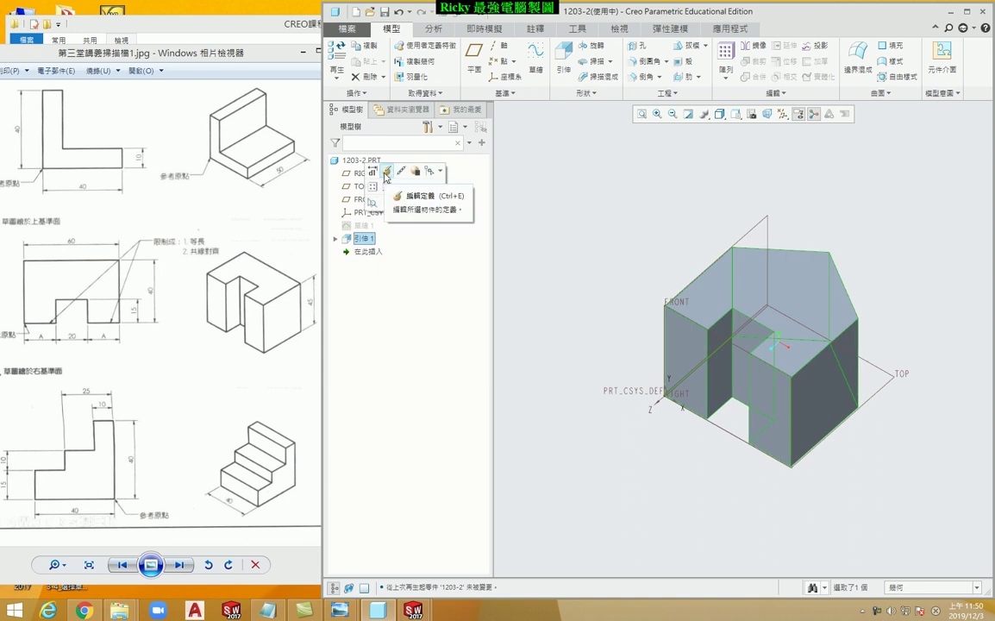
{"action": "left_click", "coordinate": [546, 288]}
{"action": "scroll", "coordinate": [522, 308], "scroll_direction": "up", "scroll_amount": 2}
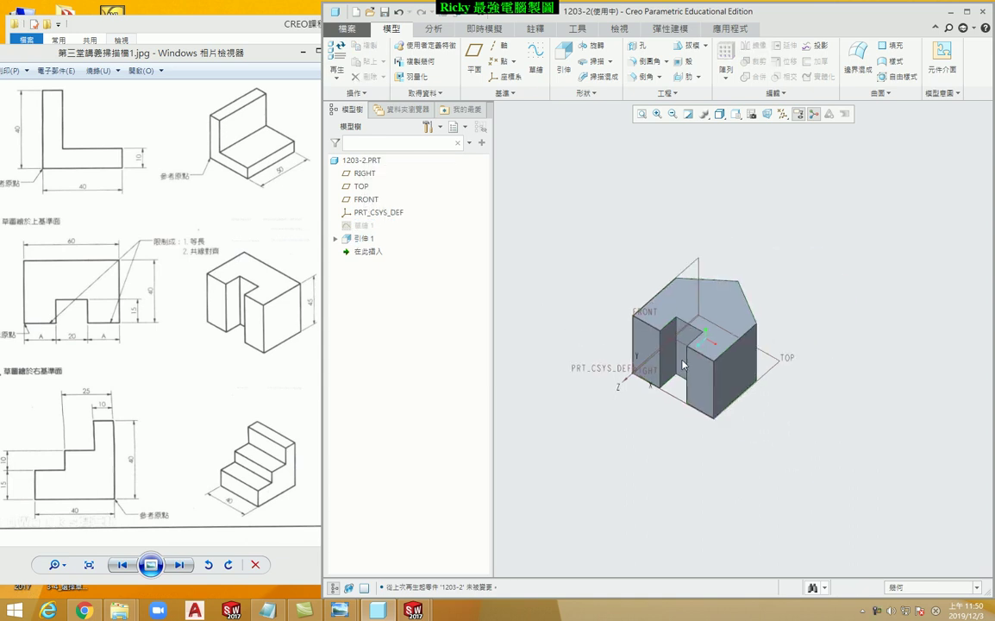
{"action": "mouse_move", "coordinate": [522, 355]}
{"action": "middle_mouse_down"}
{"action": "mouse_move", "coordinate": [605, 362]}
{"action": "mouse_move", "coordinate": [611, 333]}
{"action": "mouse_move", "coordinate": [600, 362]}
{"action": "middle_mouse_up"}
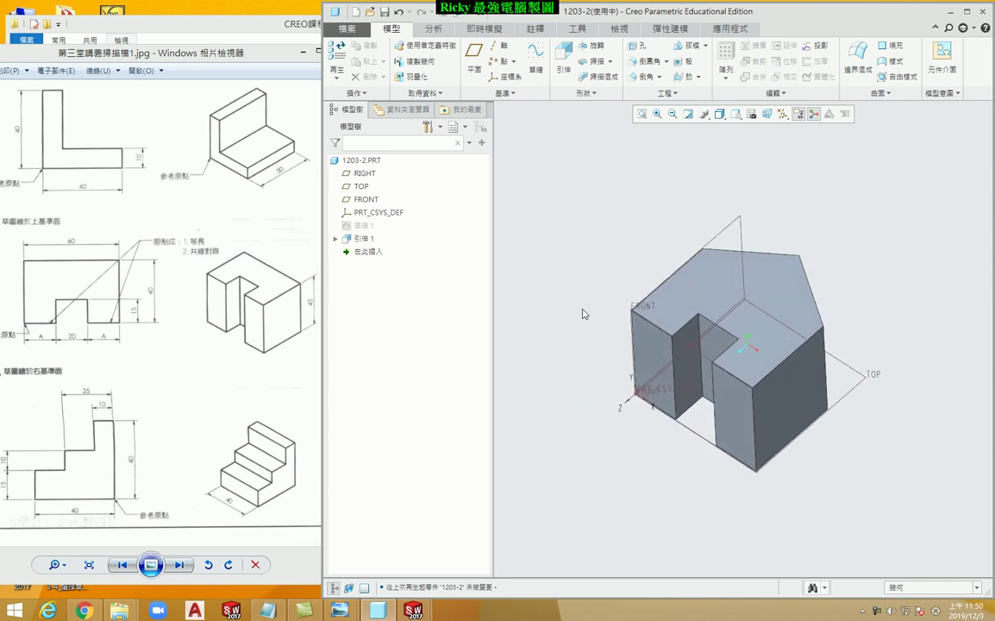